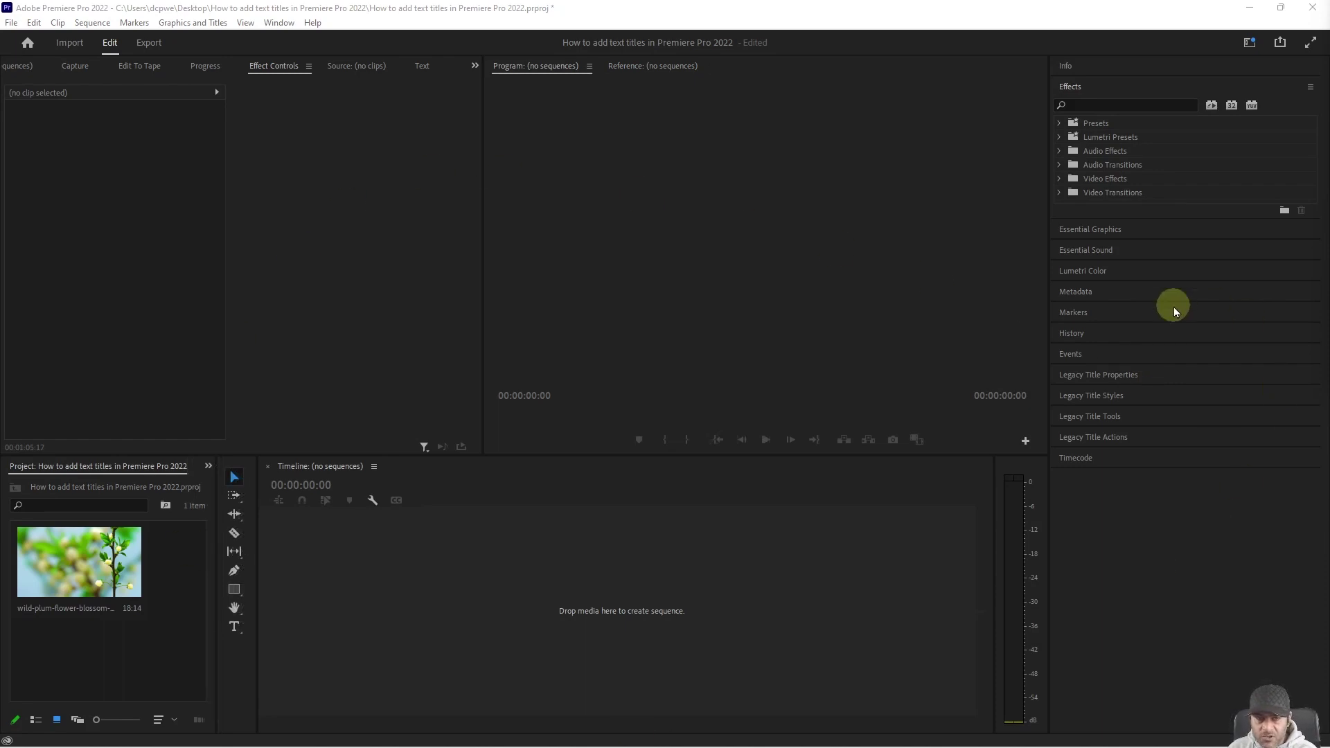
Step: Browse the workspace and panel layout options, then reopen the panel list
{"action": "left_click", "coordinate": [279, 23]}
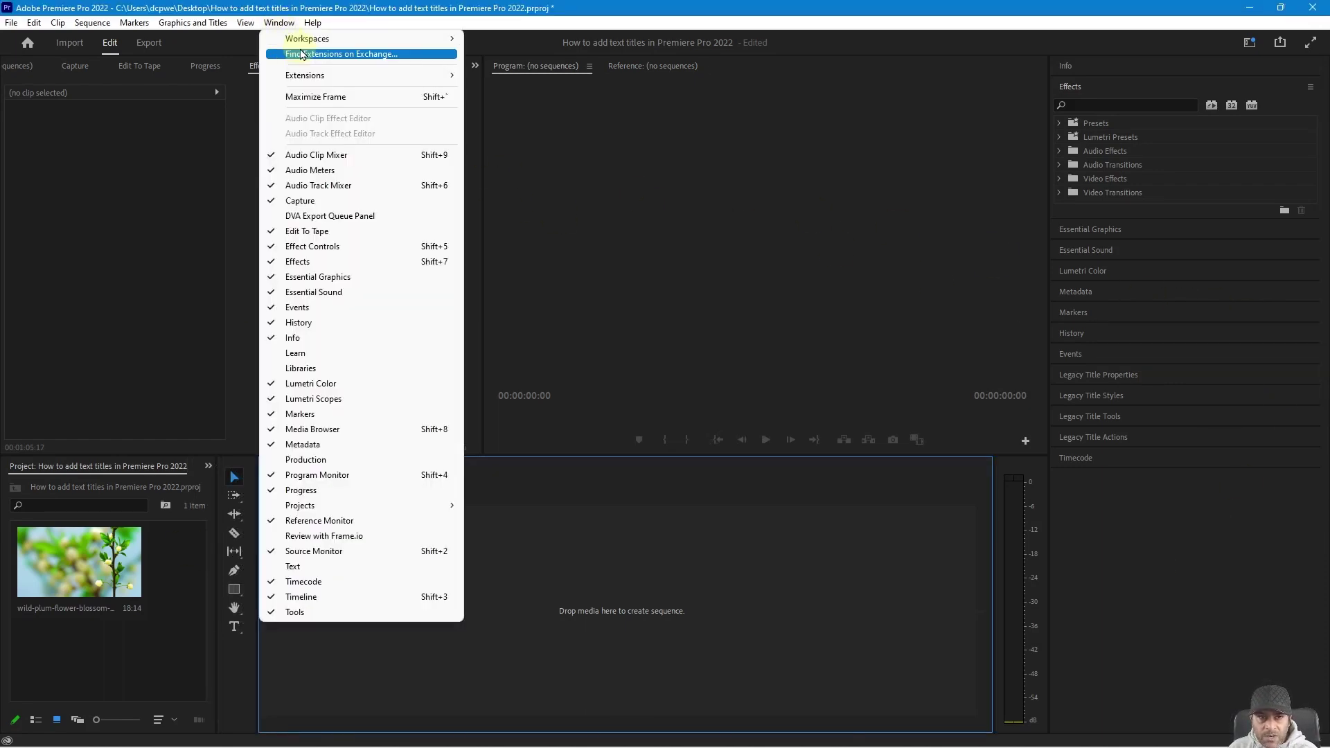
{"action": "mouse_move", "coordinate": [302, 40]}
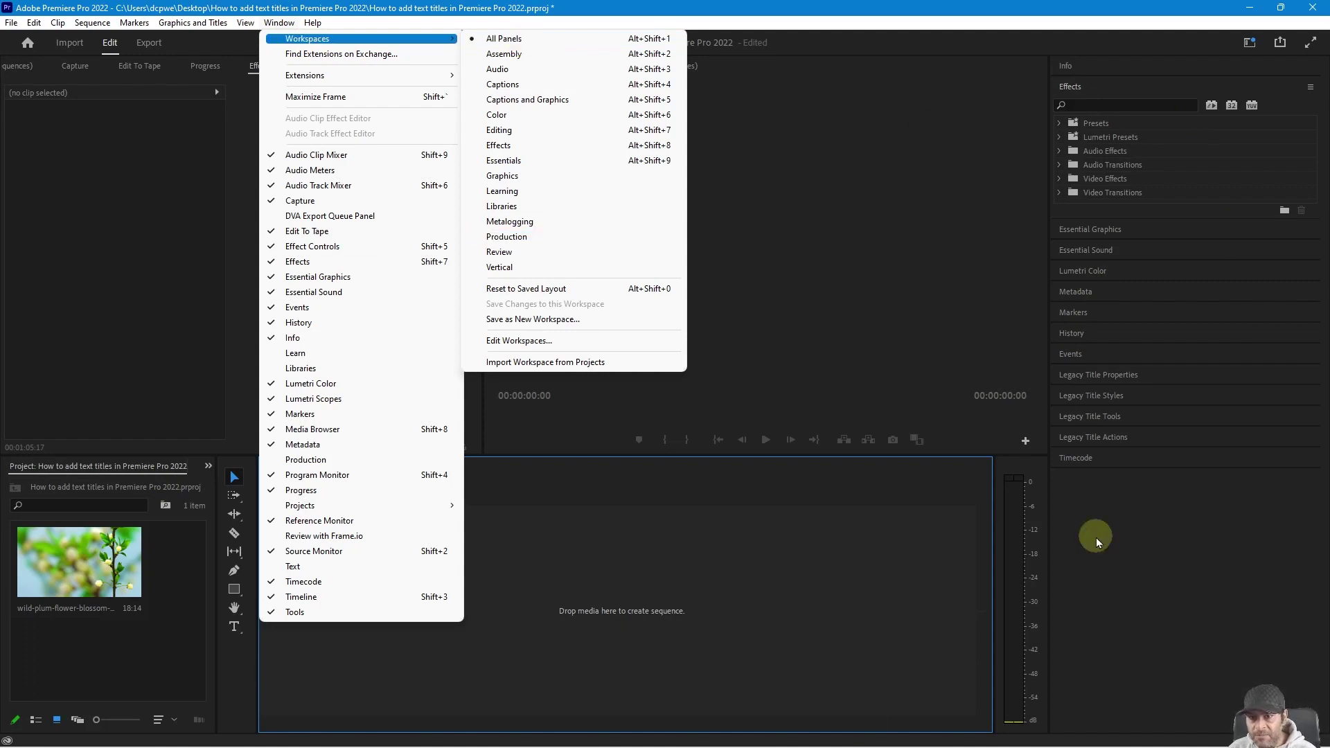
{"action": "left_click", "coordinate": [874, 288]}
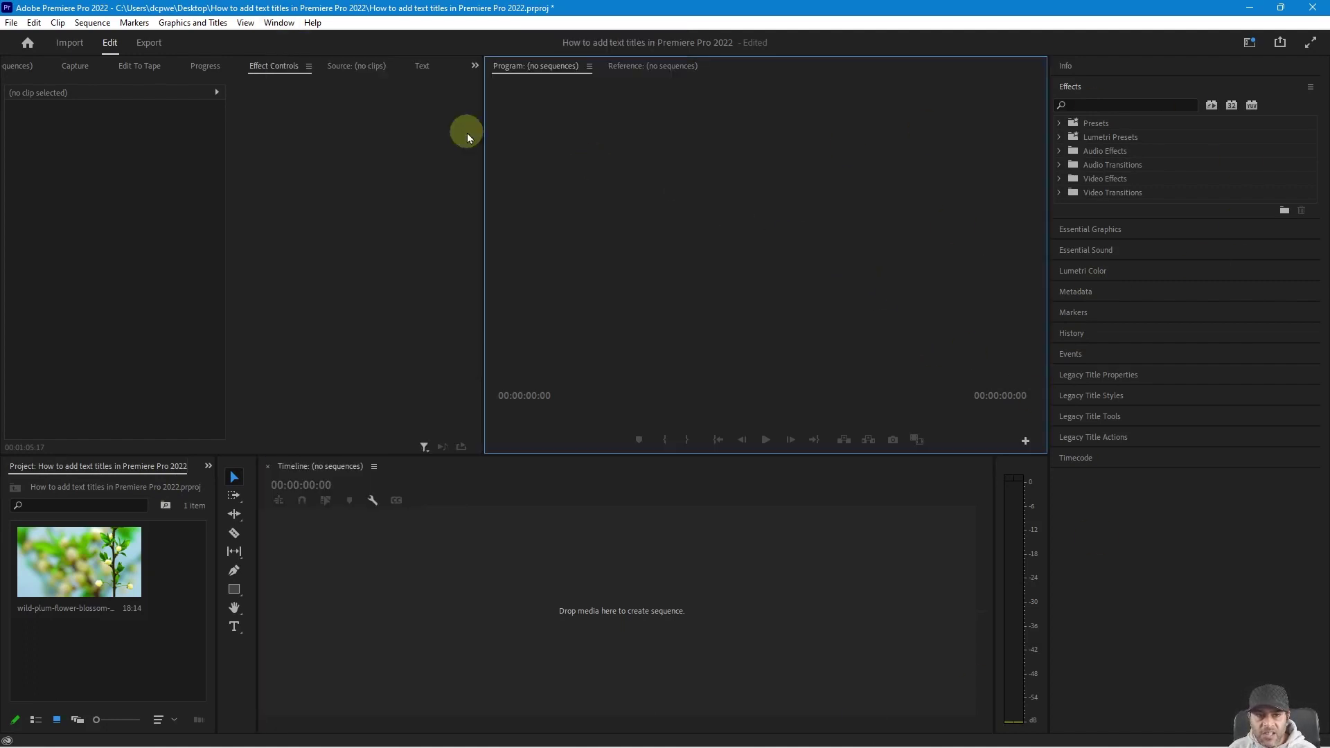
{"action": "left_click", "coordinate": [279, 23]}
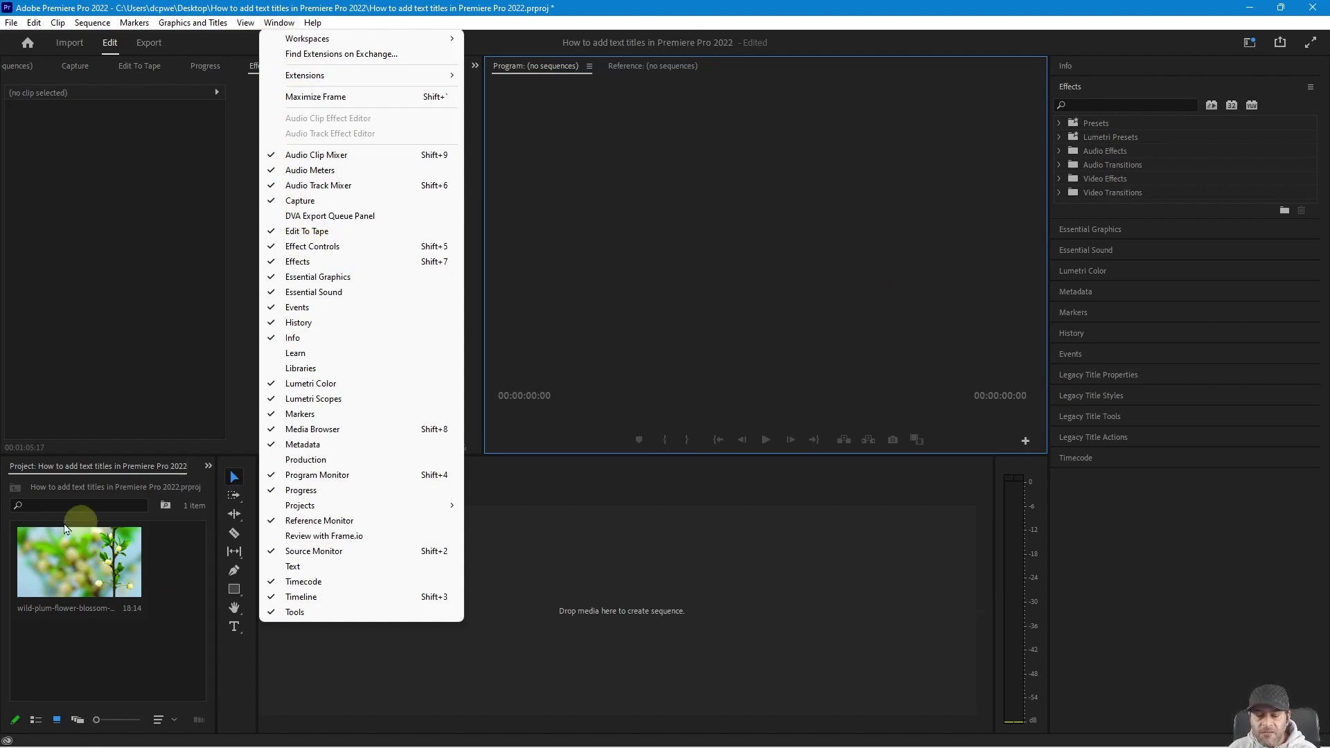
Step: Drag the flower clip from the Project panel into a new sequence and select it
{"action": "left_click", "coordinate": [758, 563]}
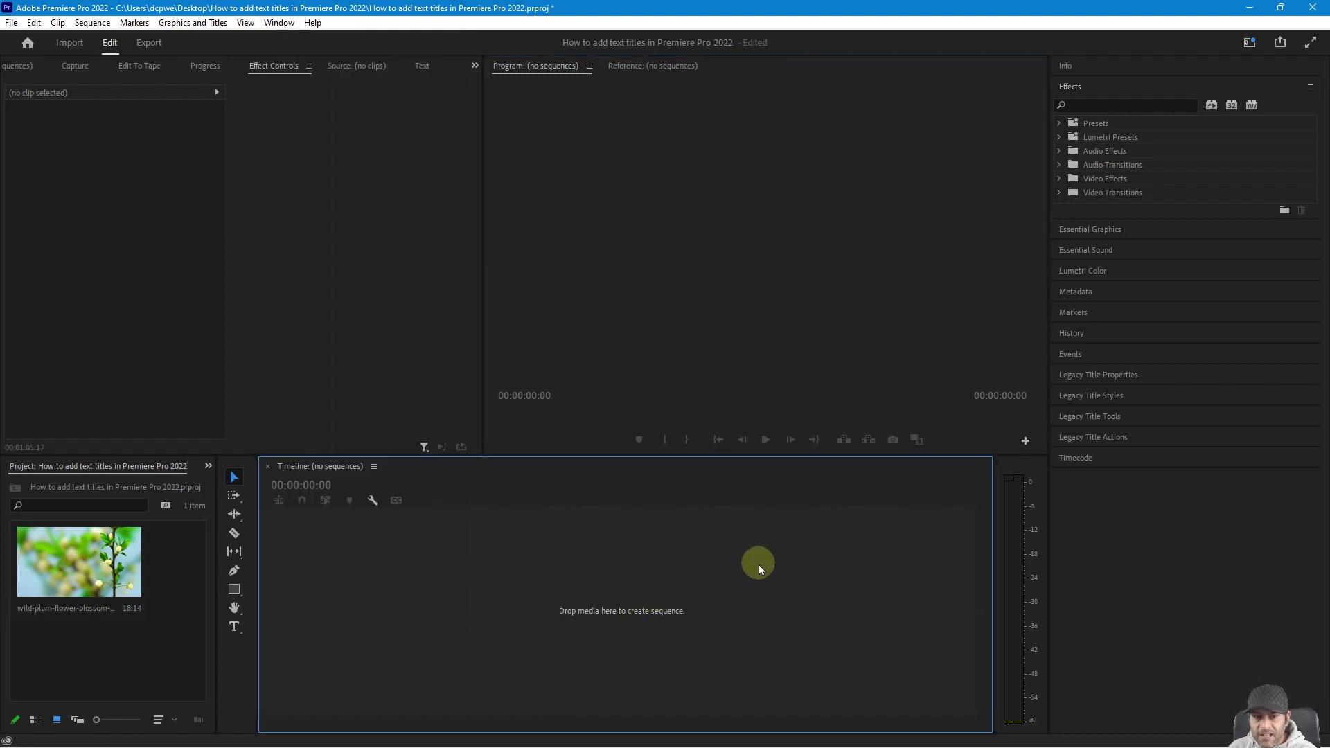
{"action": "left_click_drag", "start_coordinate": [43, 564], "coordinate": [344, 604]}
{"action": "left_click", "coordinate": [458, 602]}
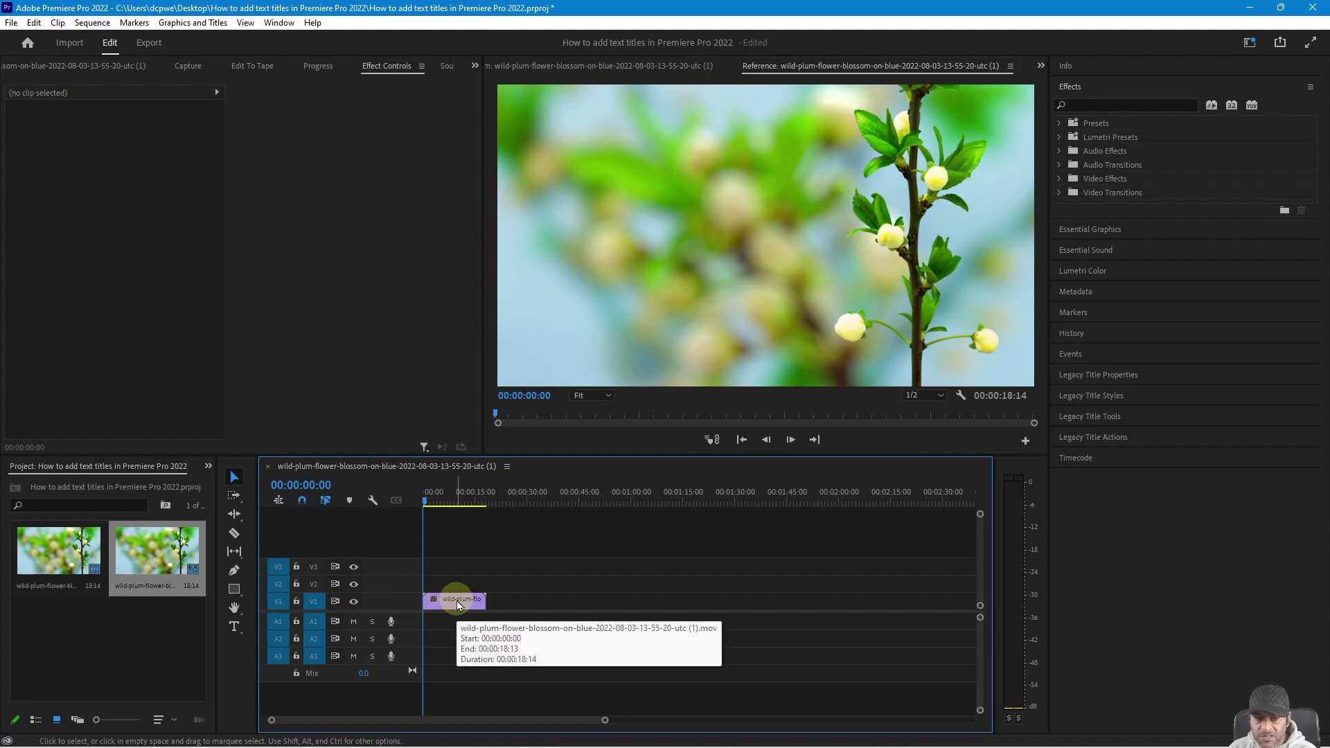
{"action": "left_click", "coordinate": [457, 602]}
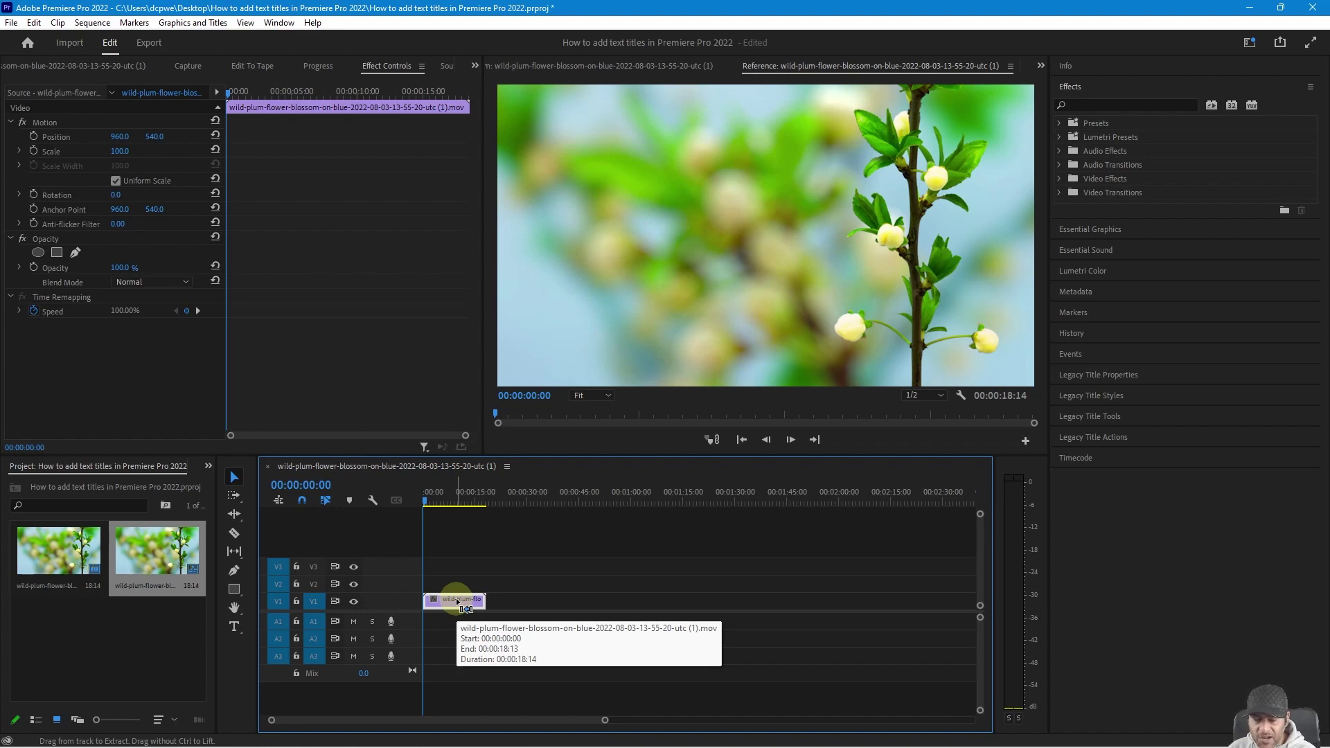
Step: Copy the flower clip and paste three copies after it with Ctrl+V
{"action": "key", "text": "ctrl+c"}
{"action": "key", "text": "End"}
{"action": "key", "text": "ctrl+v"}
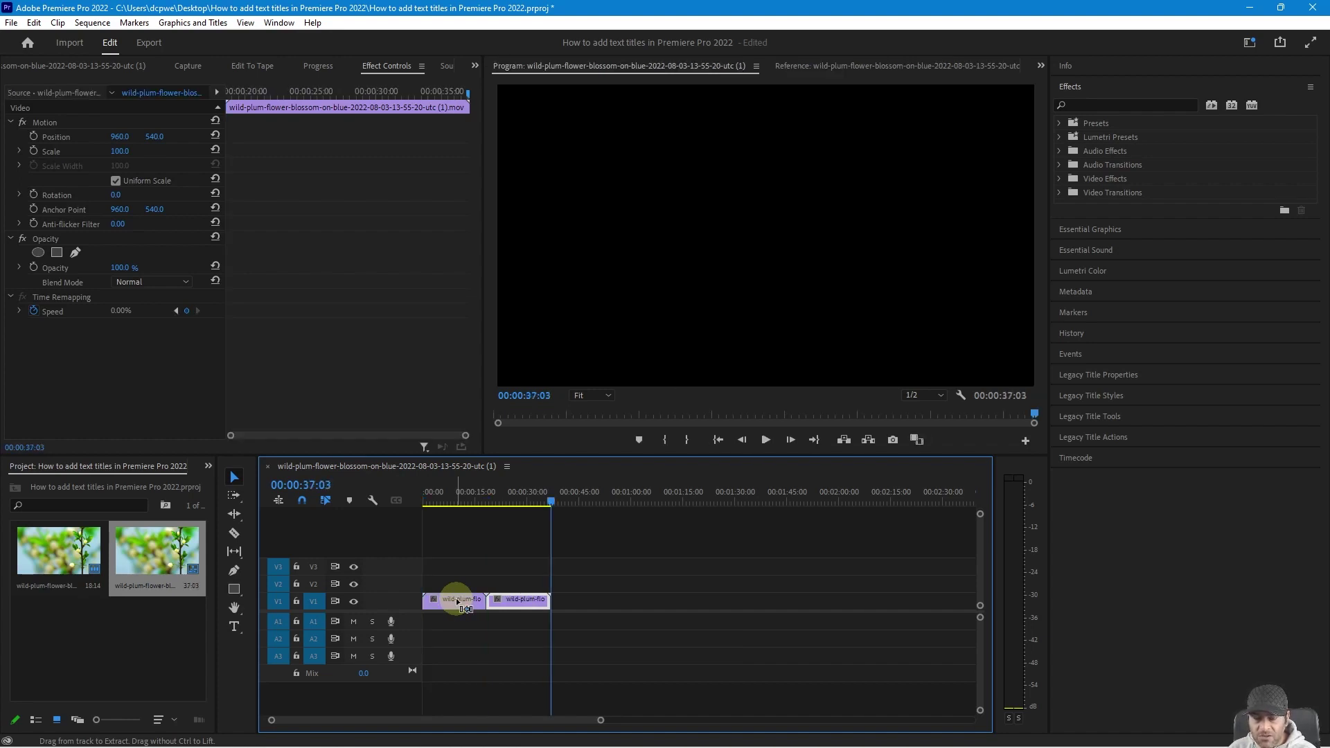
{"action": "key", "text": "ctrl+v"}
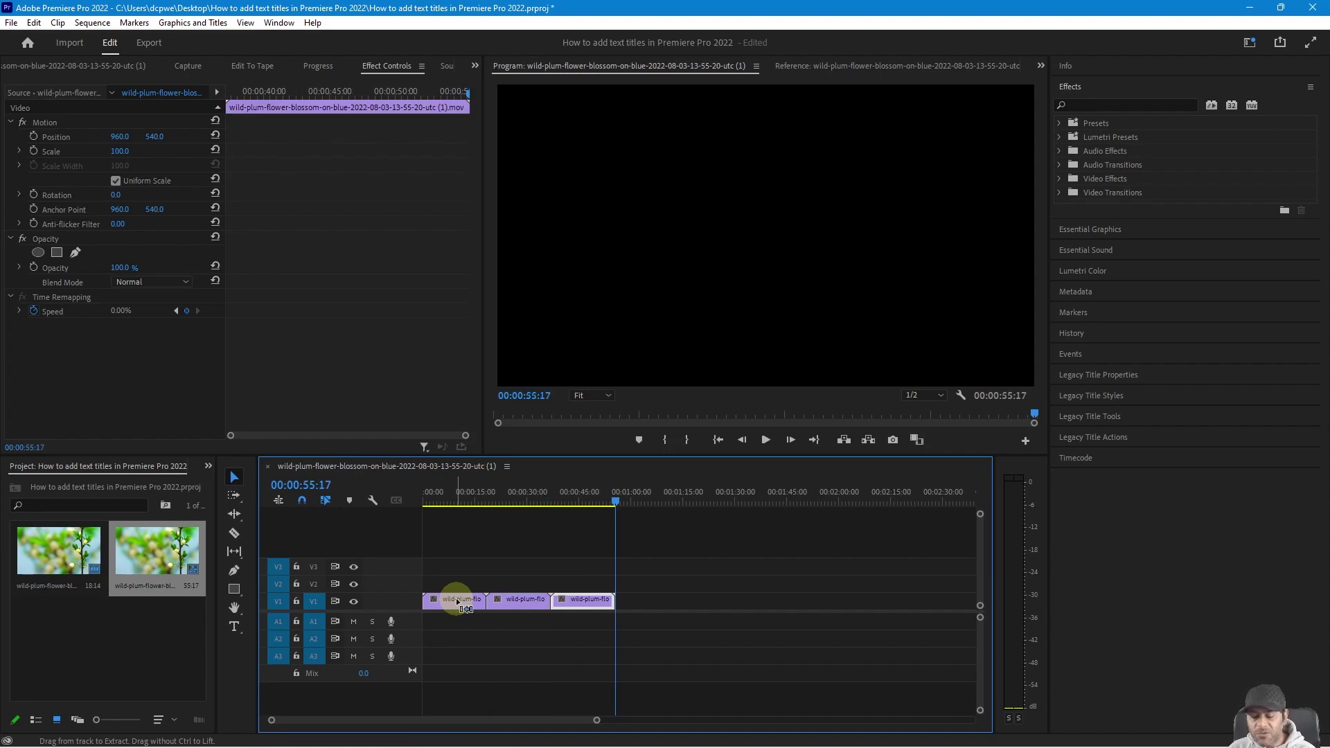
{"action": "key", "text": "ctrl+v"}
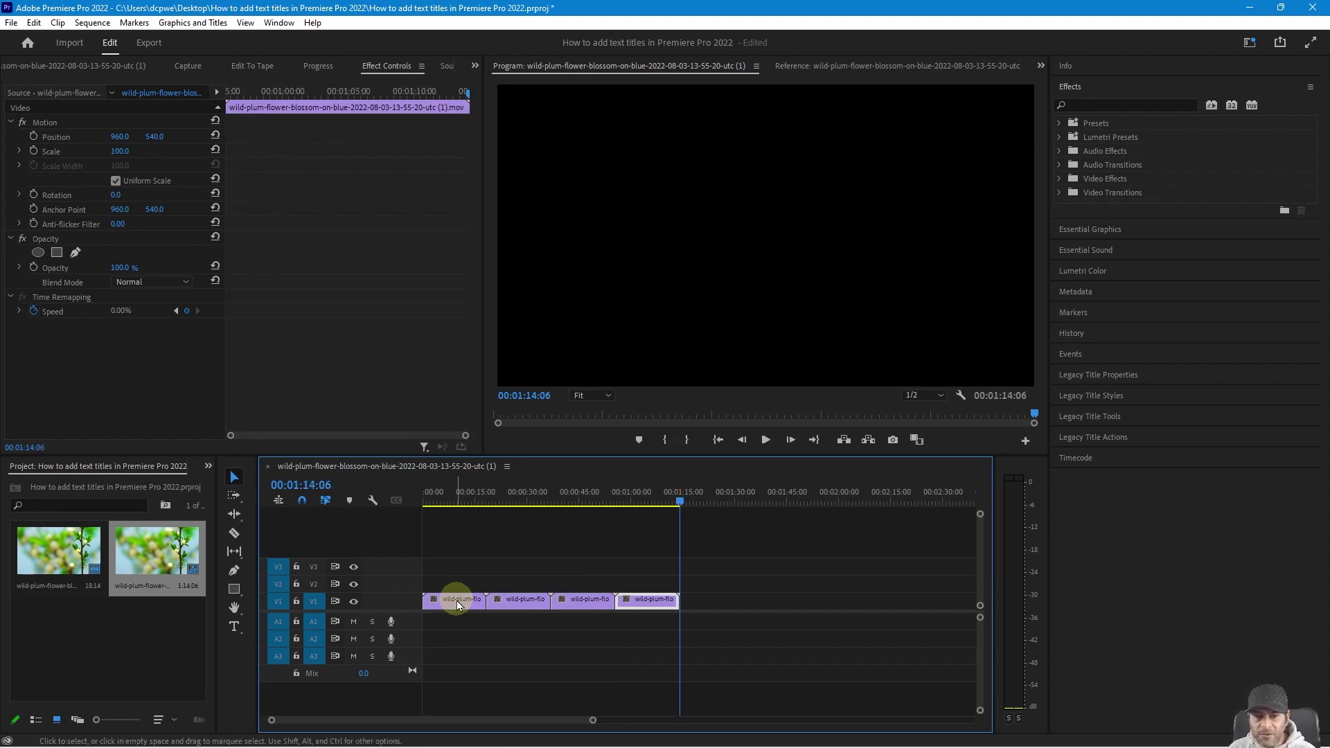
Step: Select clips 2 and 4 and tick Reverse Speed in Speed/Duration
{"action": "left_click", "coordinate": [449, 492]}
{"action": "left_click_drag", "start_coordinate": [449, 492], "coordinate": [540, 511]}
{"action": "left_click", "coordinate": [522, 611]}
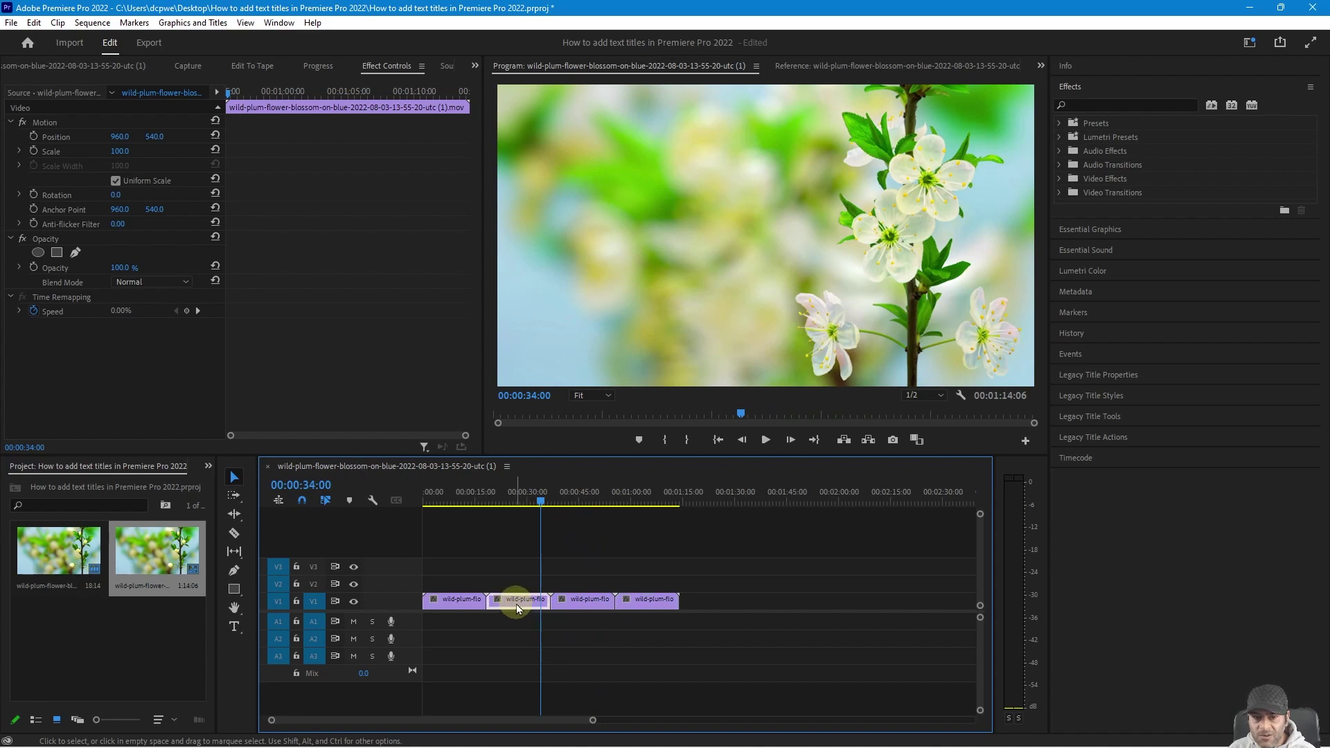
{"action": "left_click", "coordinate": [646, 605], "text": "shift"}
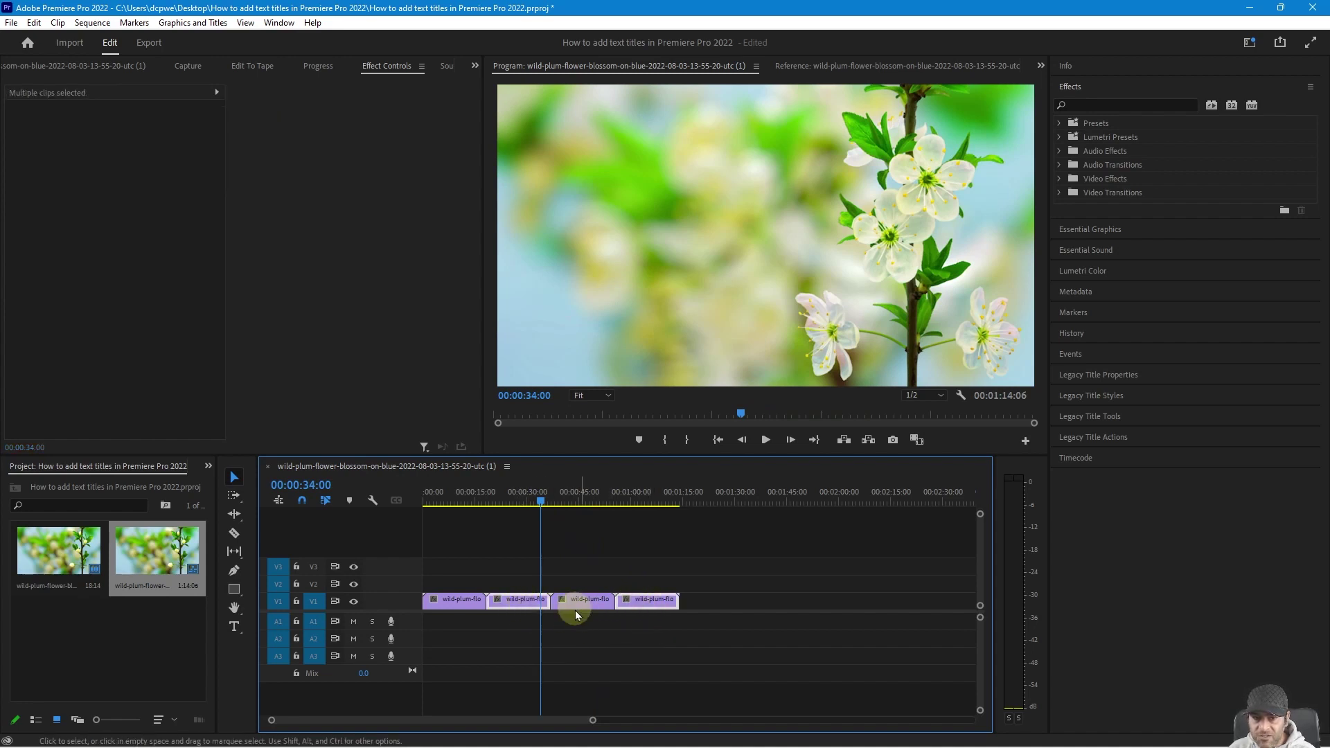
{"action": "right_click", "coordinate": [526, 601]}
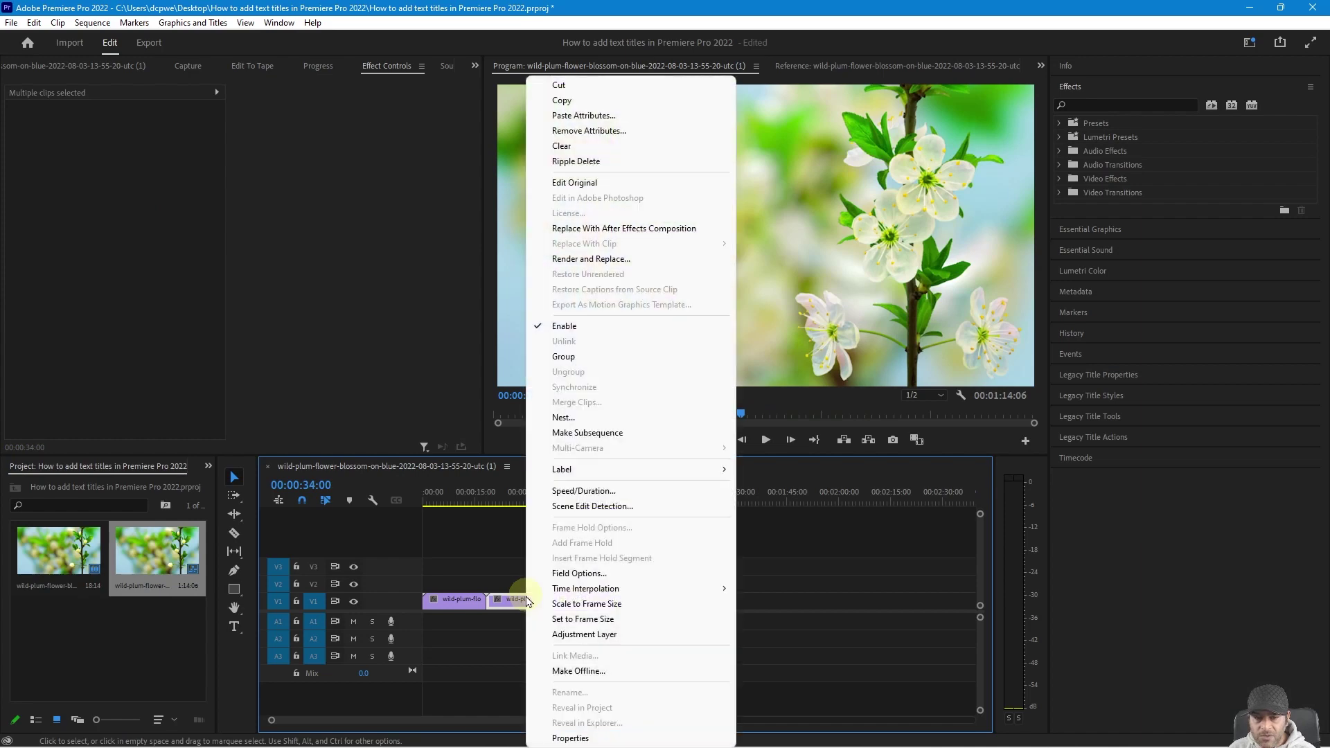
{"action": "left_click", "coordinate": [585, 491]}
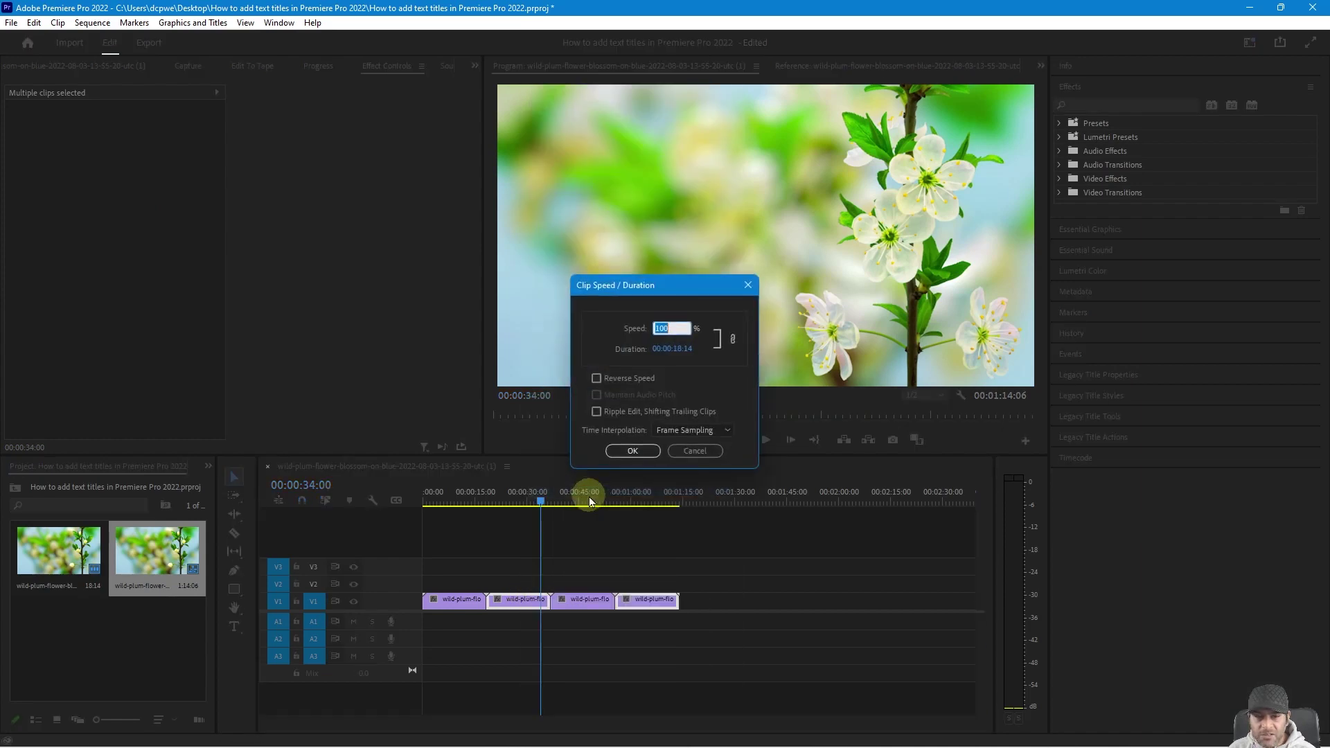
{"action": "left_click", "coordinate": [597, 378]}
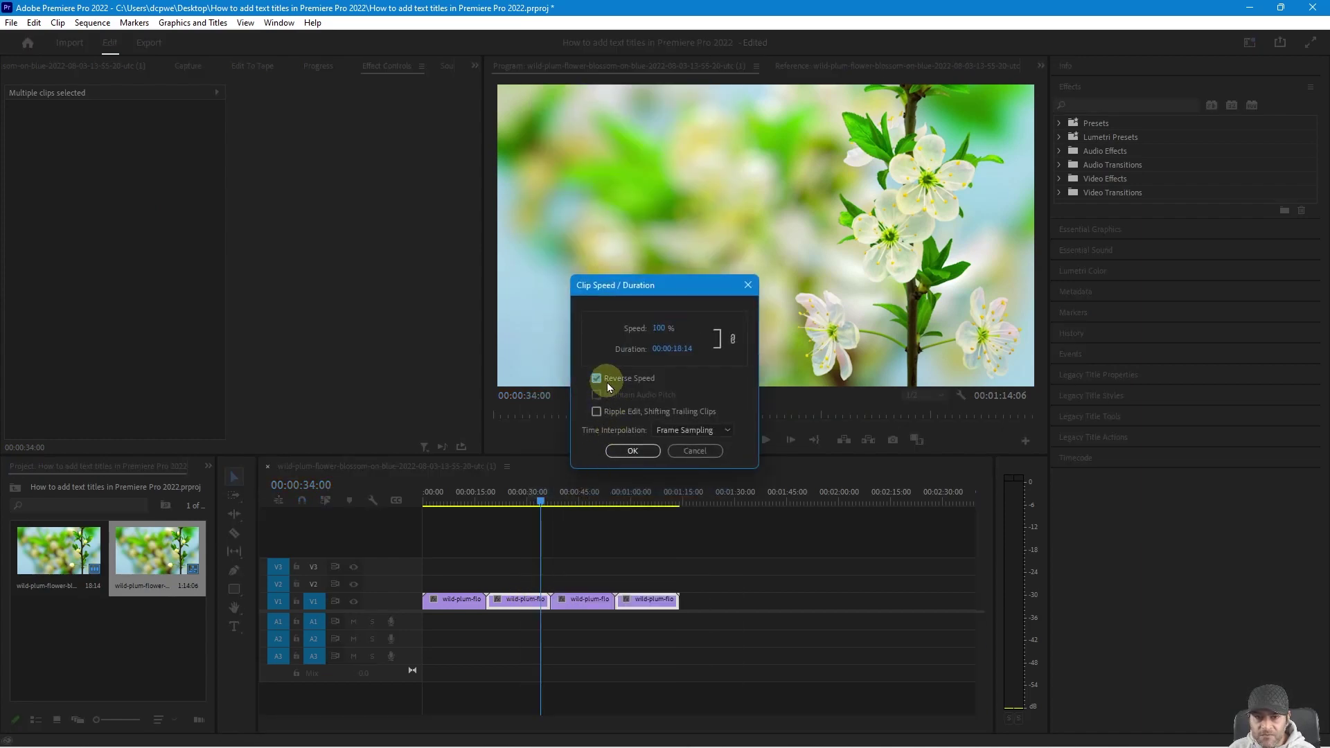
{"action": "left_click", "coordinate": [637, 452]}
Step: Play the sequence from about 16 seconds to check the reversed clips
{"action": "left_click_drag", "start_coordinate": [469, 498], "coordinate": [480, 497]}
{"action": "key", "text": "space"}
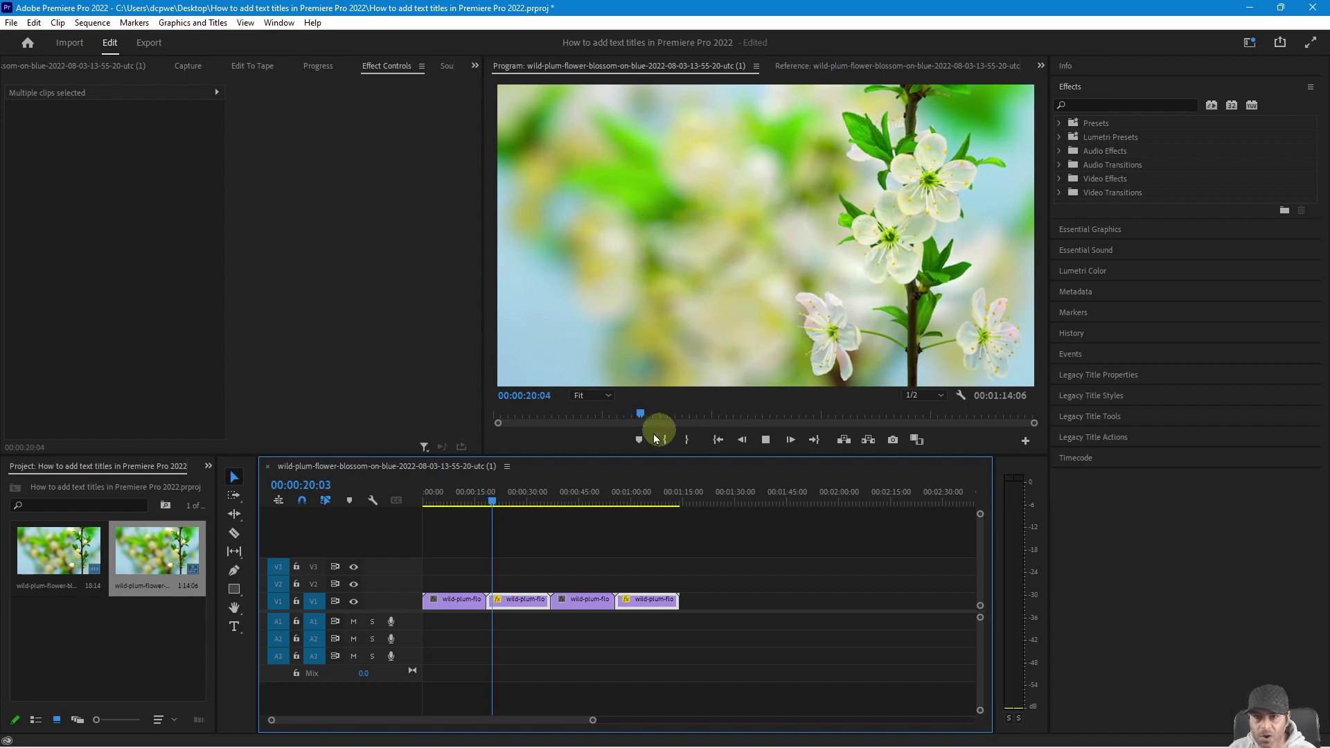
{"action": "key", "text": "space"}
{"action": "left_click_drag", "start_coordinate": [514, 518], "coordinate": [405, 527]}
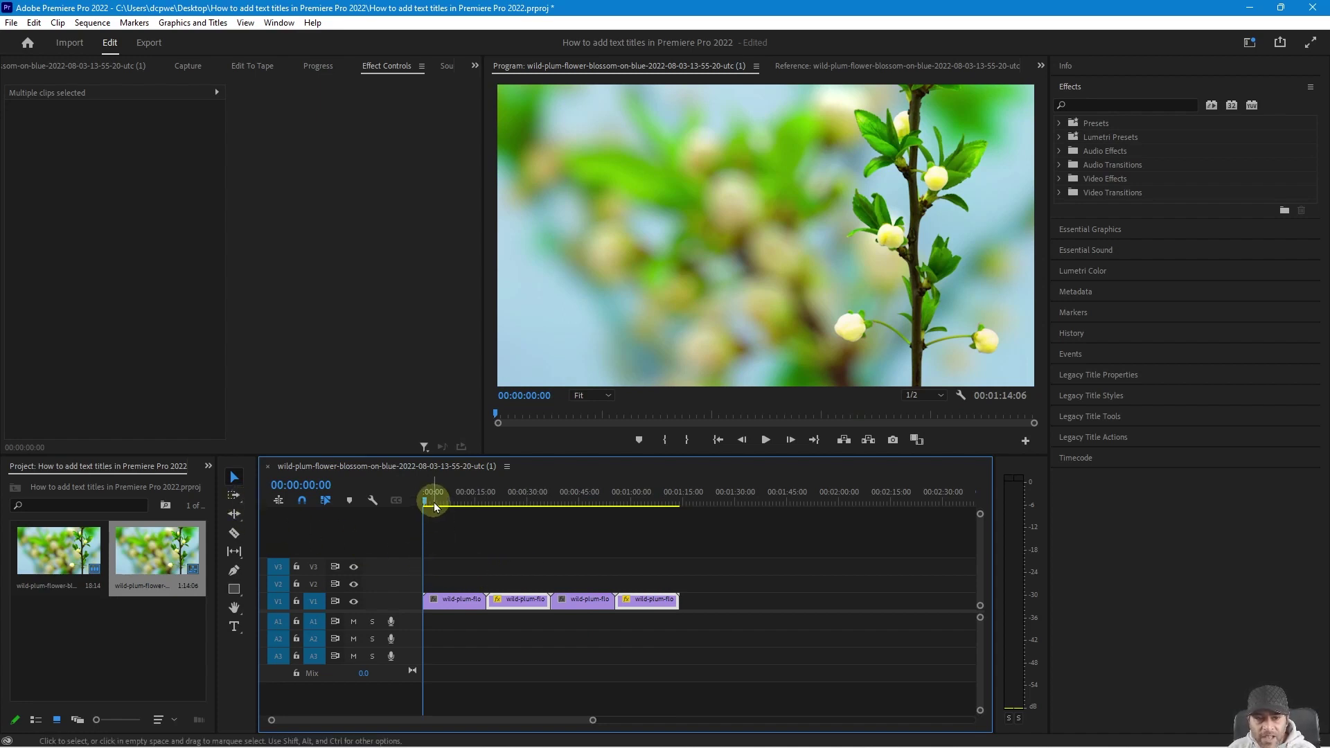
Step: Type 'Summer Fun!' on the video frame and drag it toward the lower-left
{"action": "left_click", "coordinate": [234, 630]}
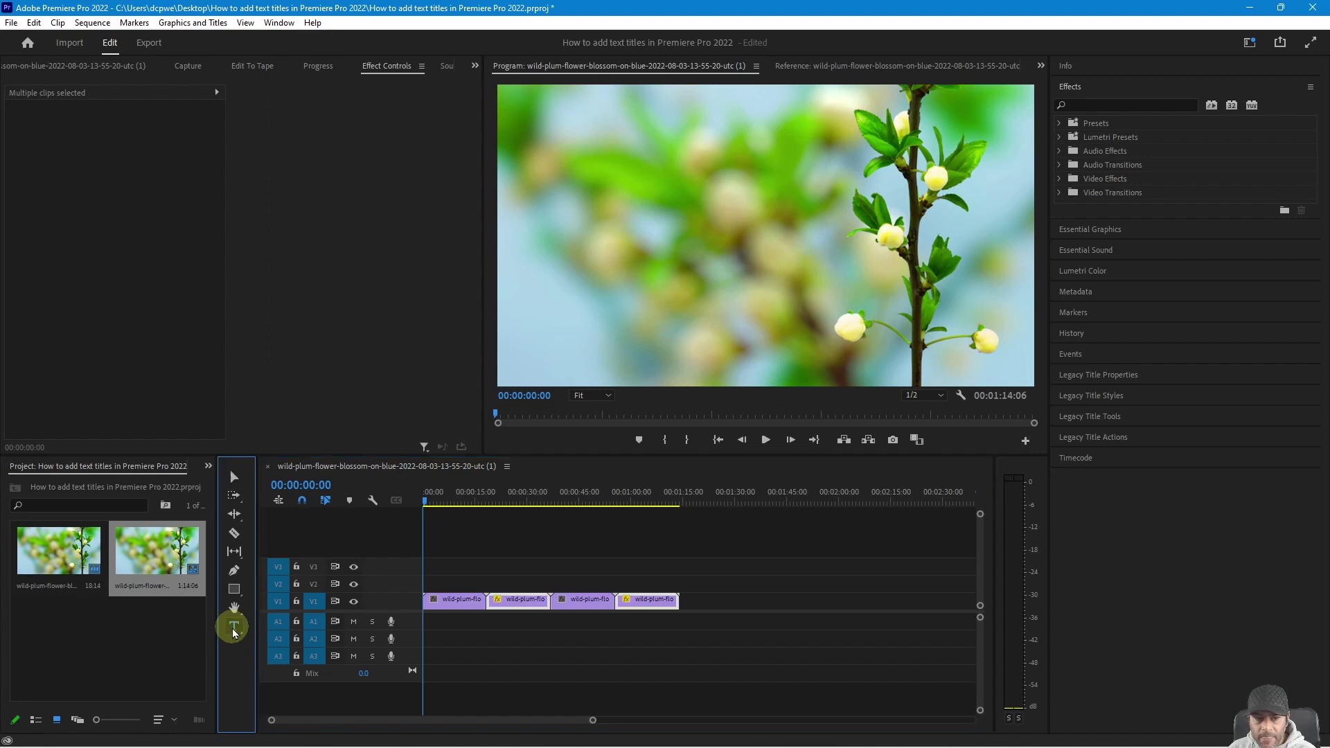
{"action": "left_click", "coordinate": [585, 363]}
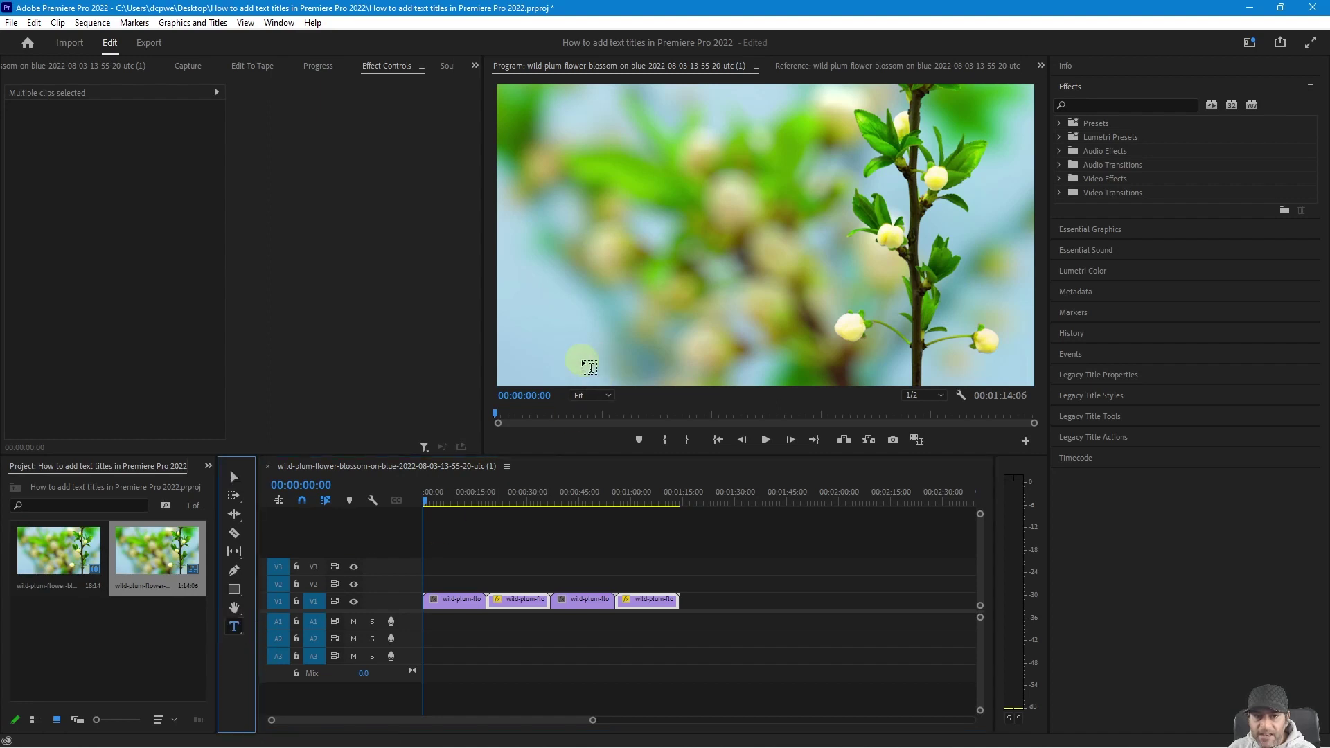
{"action": "left_click", "coordinate": [532, 343]}
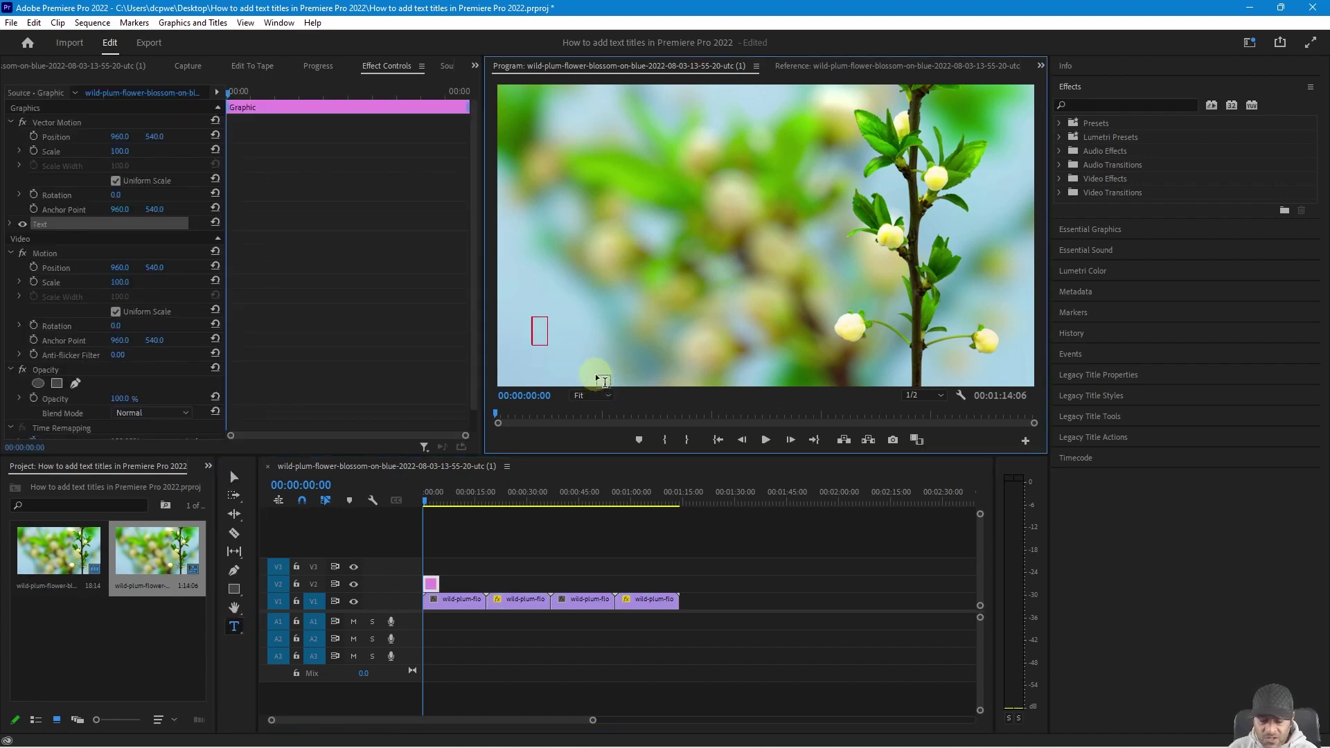
{"action": "type", "text": "Summer Fun!"}
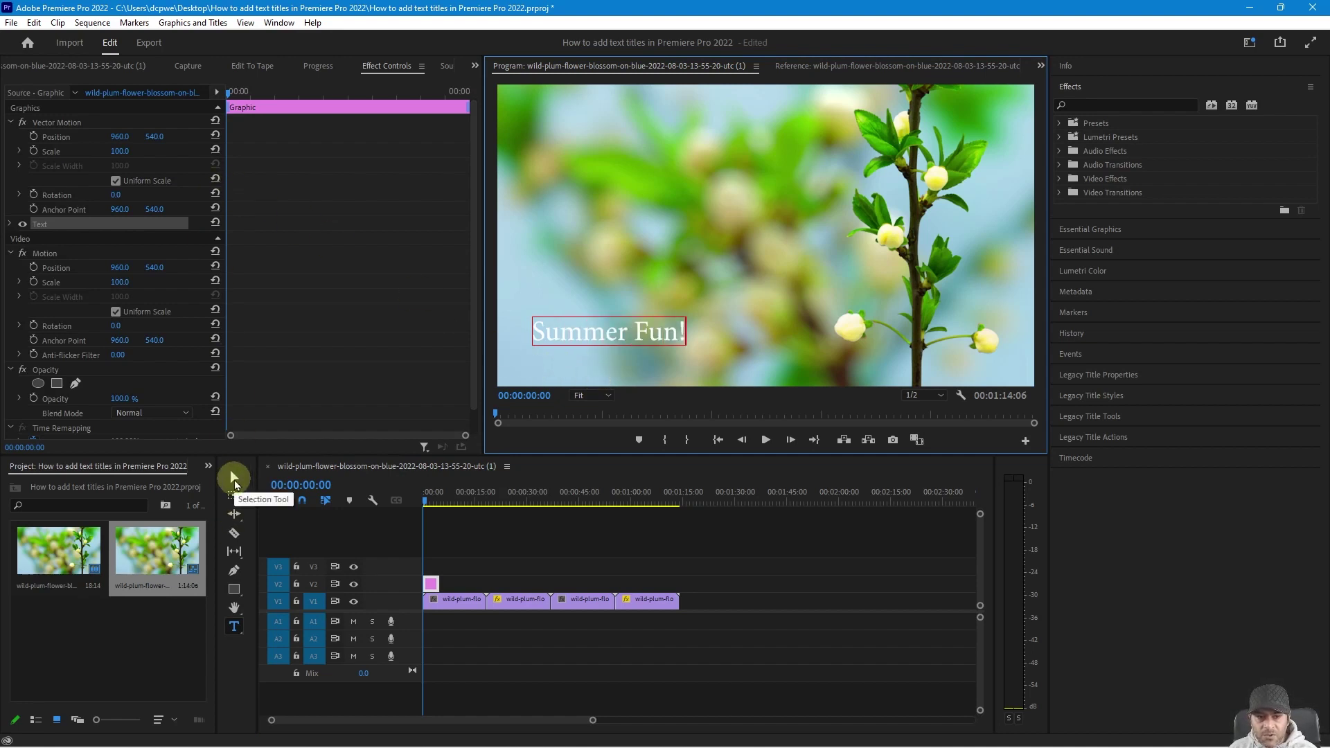
{"action": "left_click", "coordinate": [234, 478]}
{"action": "left_click_drag", "start_coordinate": [582, 335], "coordinate": [557, 361]}
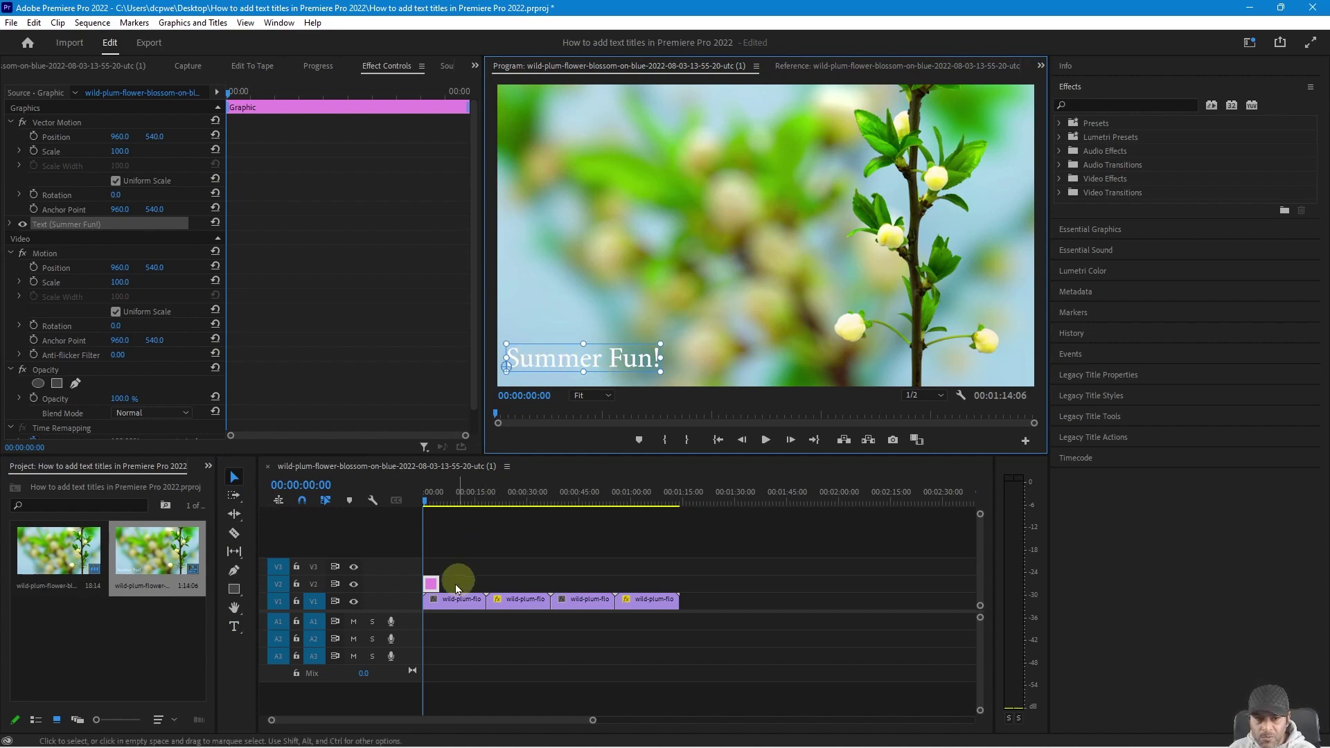
Step: Change the Summer Fun! title clip's duration from 5 to 8 seconds
{"action": "left_click", "coordinate": [430, 588]}
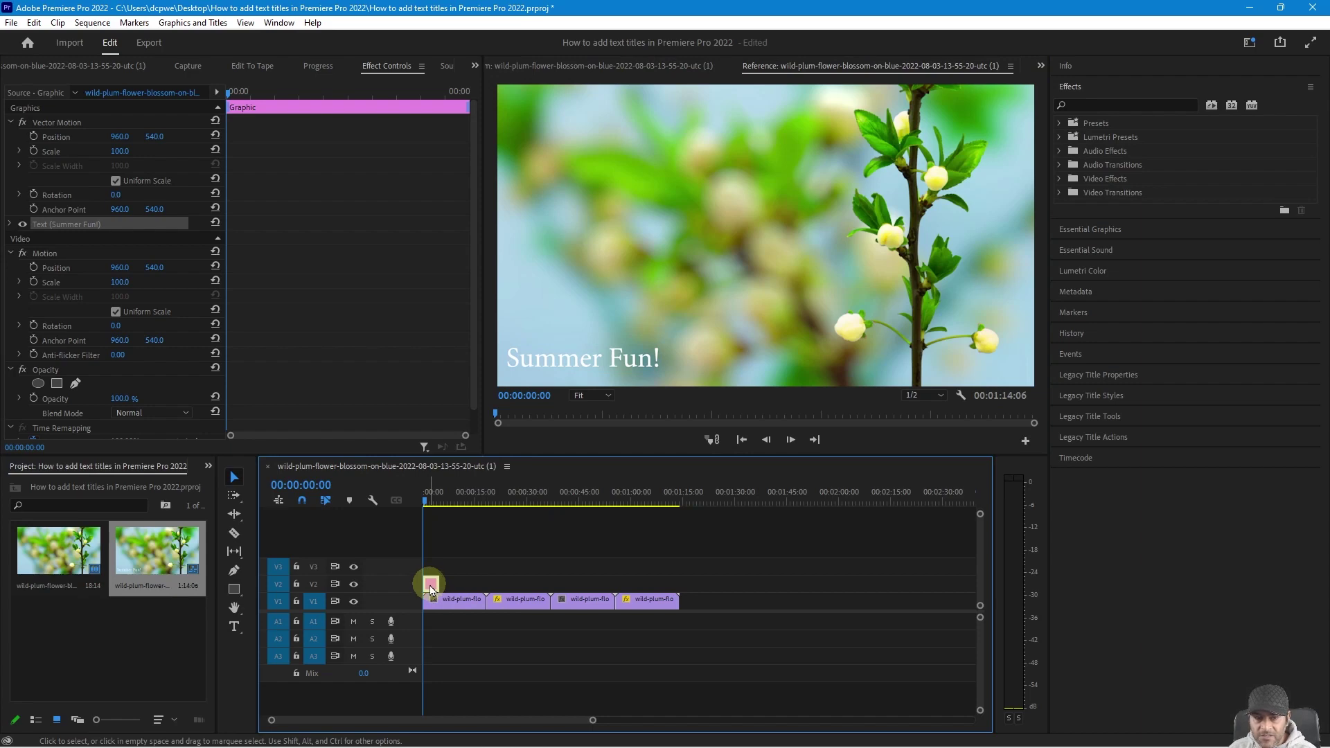
{"action": "right_click", "coordinate": [431, 588]}
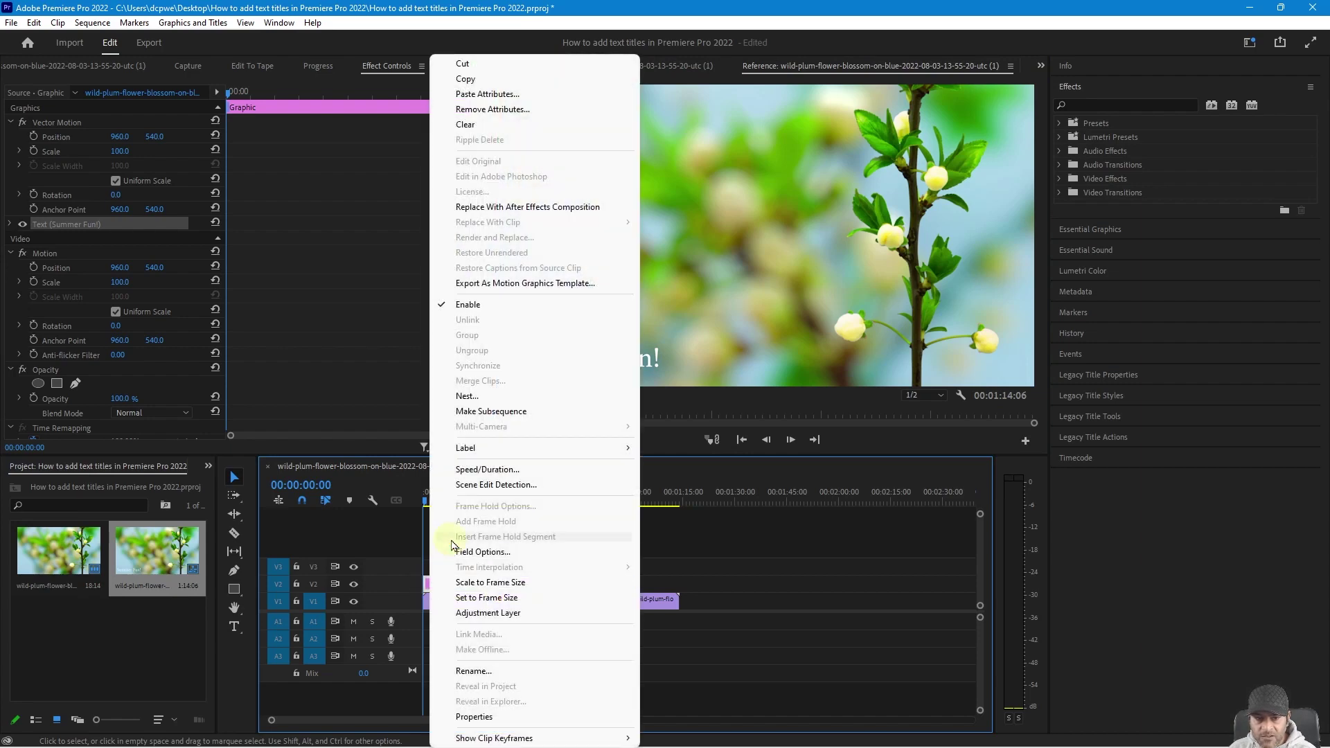
{"action": "left_click", "coordinate": [487, 470]}
{"action": "left_click", "coordinate": [683, 354]}
{"action": "left_click", "coordinate": [678, 349]}
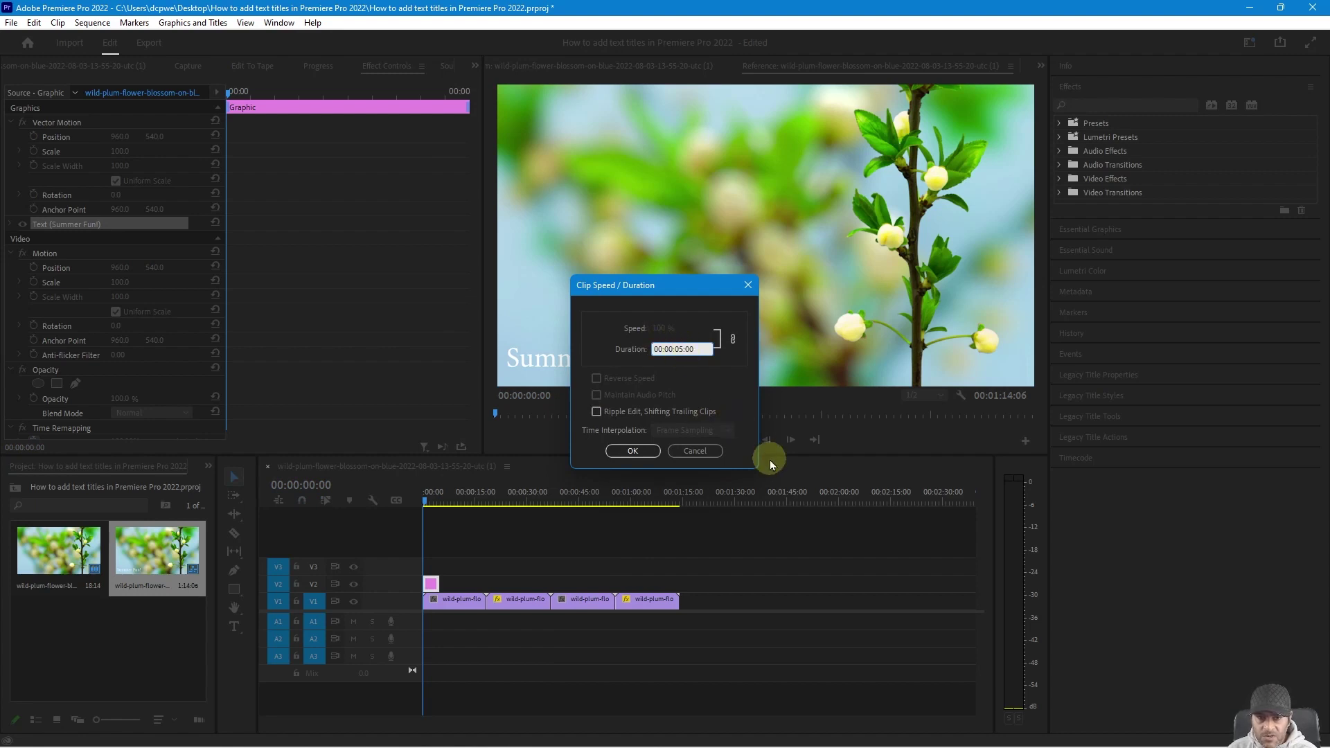
{"action": "key", "text": "Delete"}
{"action": "type", "text": "8"}
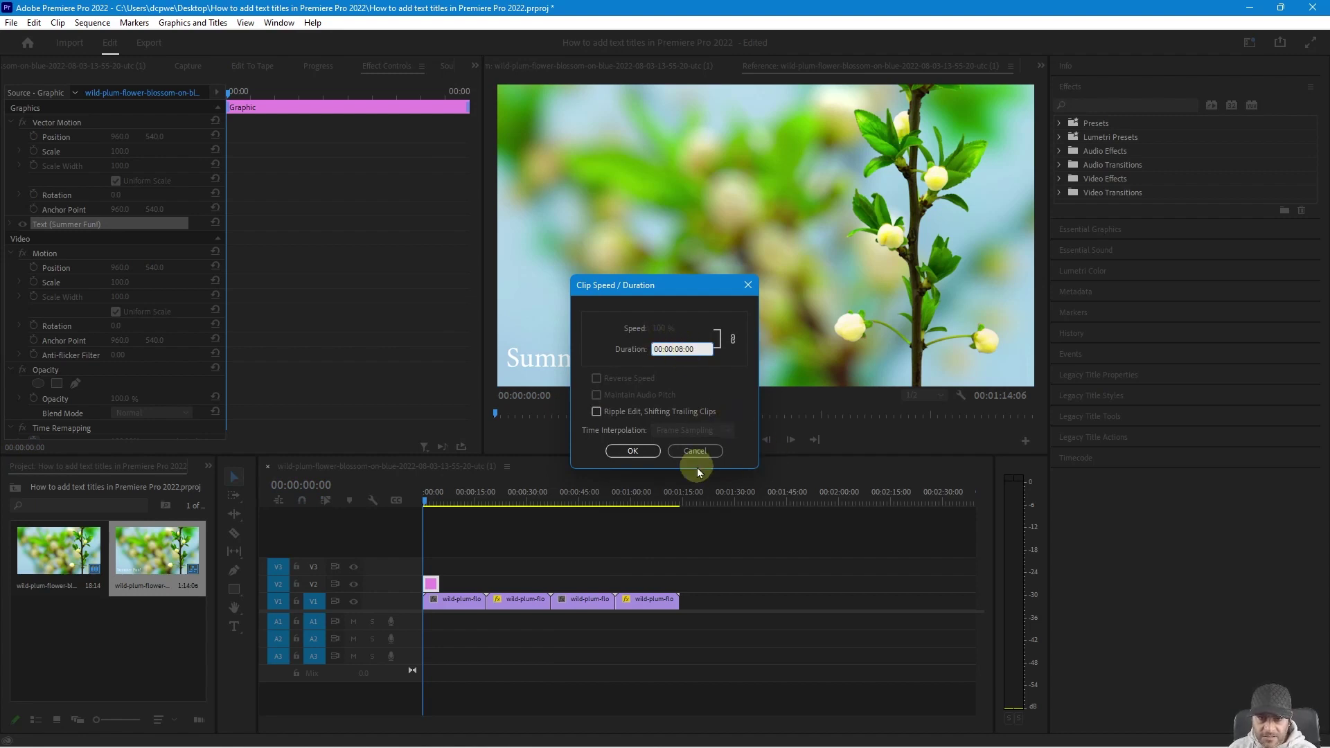
{"action": "left_click", "coordinate": [641, 453]}
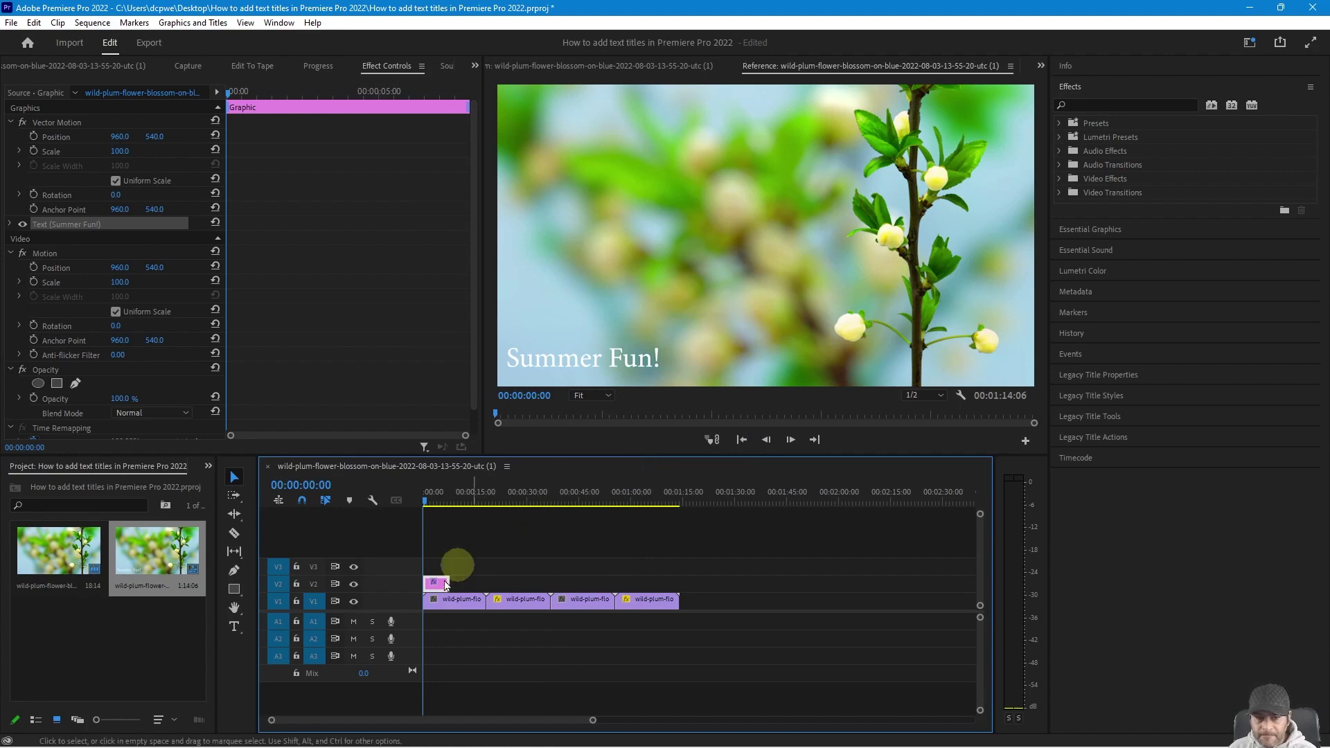
Step: Reselect the Summer Fun! title in the Program monitor
{"action": "left_click", "coordinate": [433, 499]}
{"action": "left_click", "coordinate": [414, 496]}
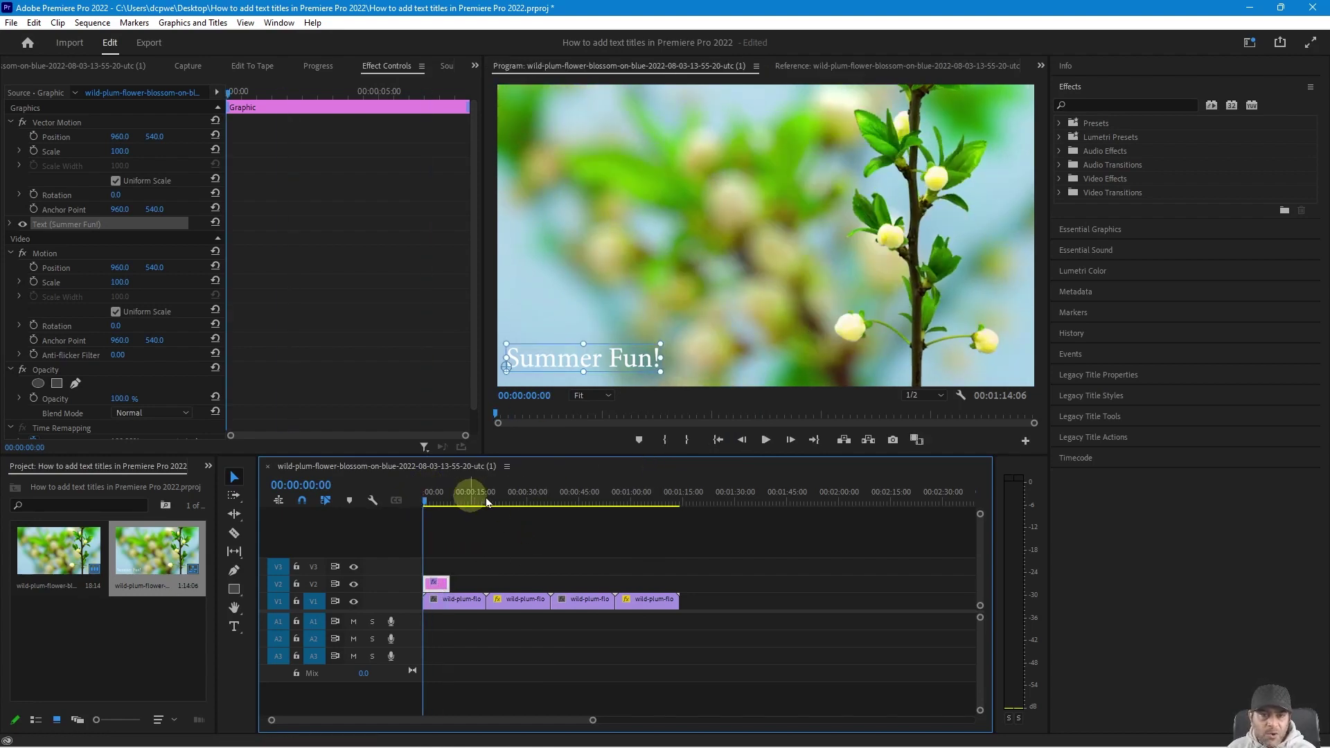
{"action": "left_click", "coordinate": [561, 363]}
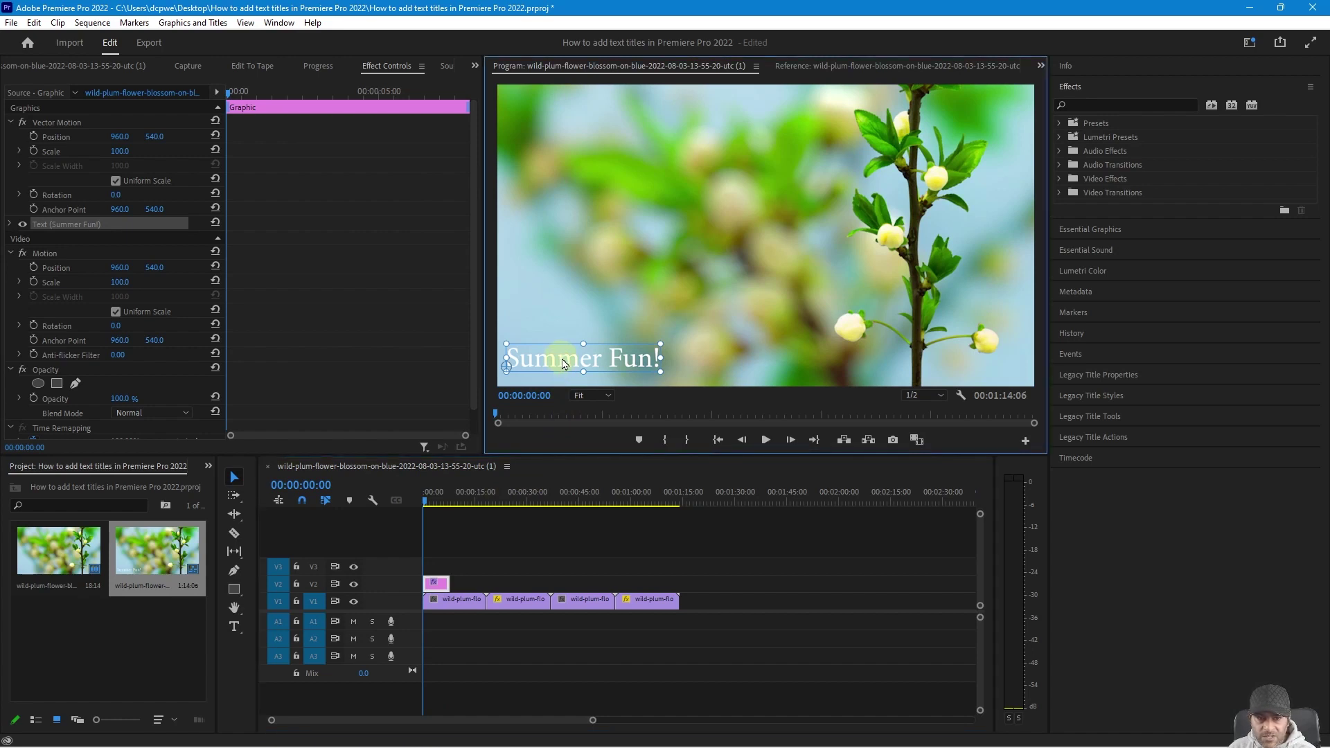
Step: Enable Position keyframing on the Summer Fun! title with keyframes at 0:00 and 1:00
{"action": "left_click", "coordinate": [423, 495]}
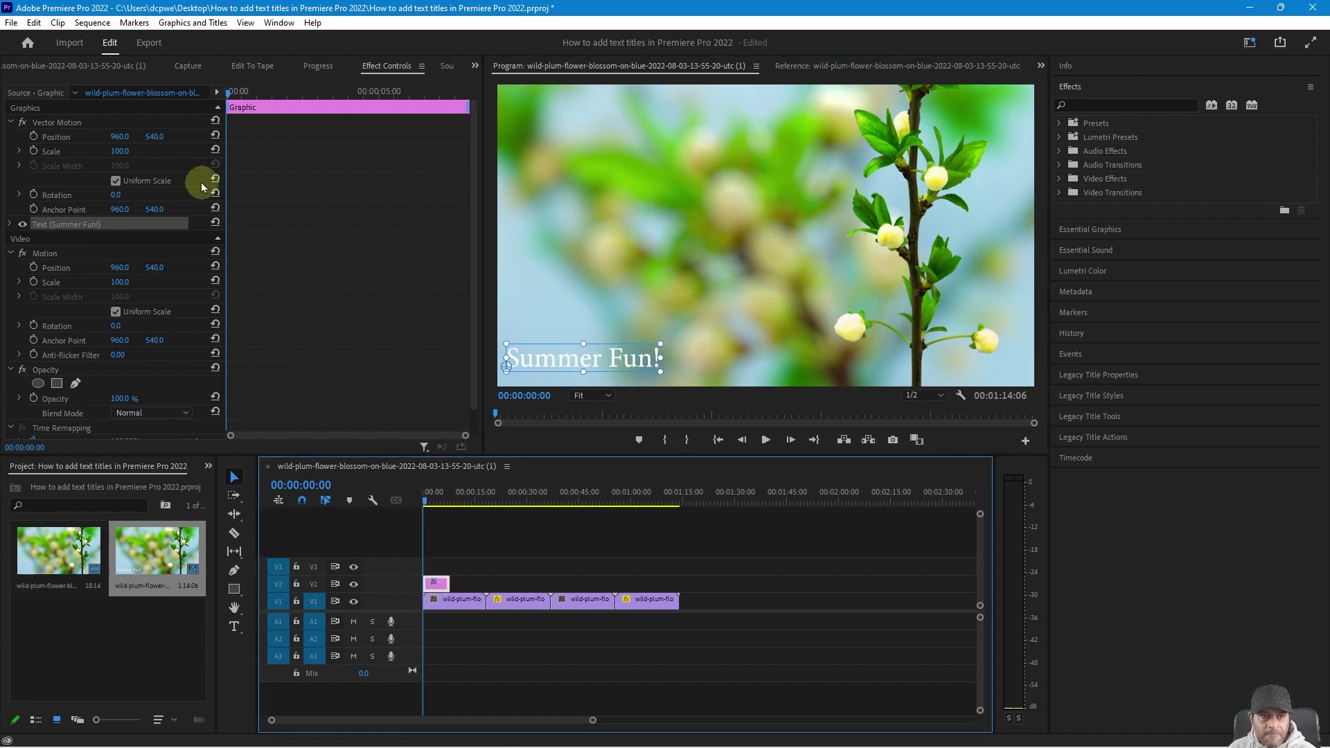
{"action": "left_click", "coordinate": [32, 137]}
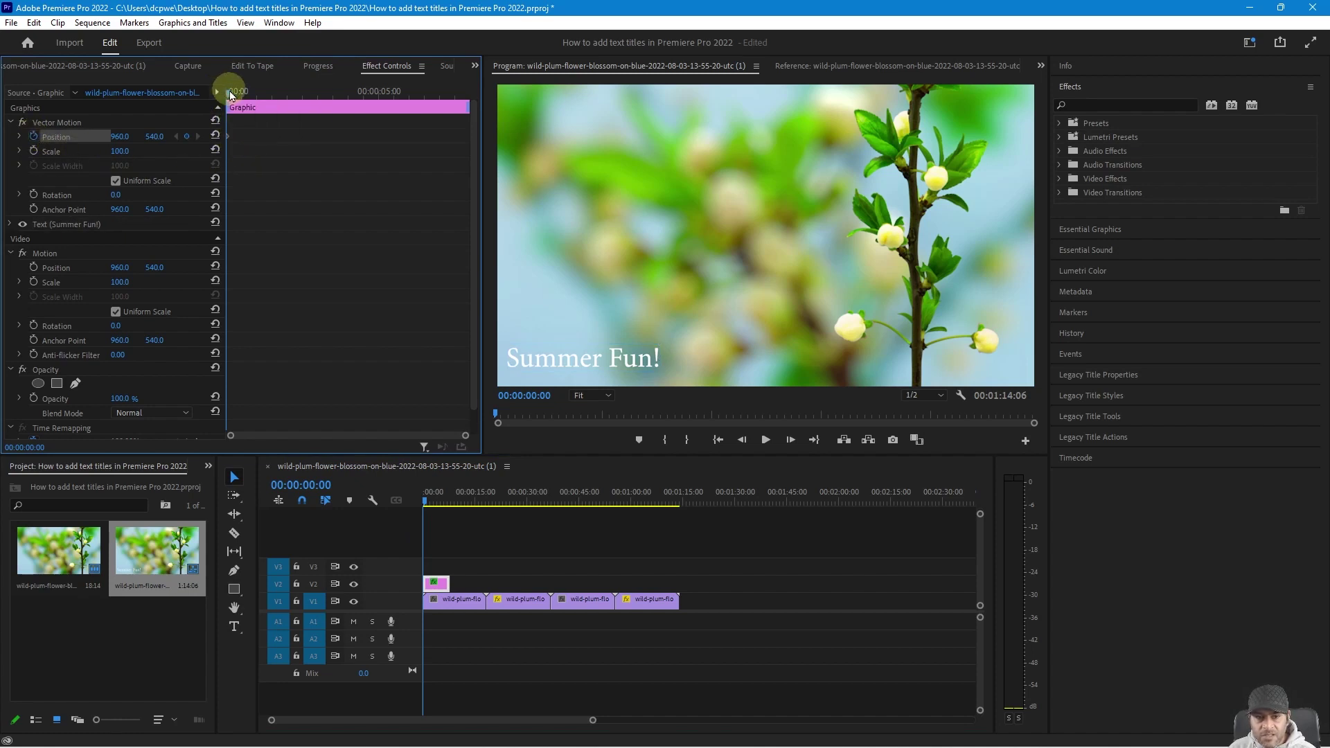
{"action": "left_click_drag", "start_coordinate": [227, 94], "coordinate": [263, 102]}
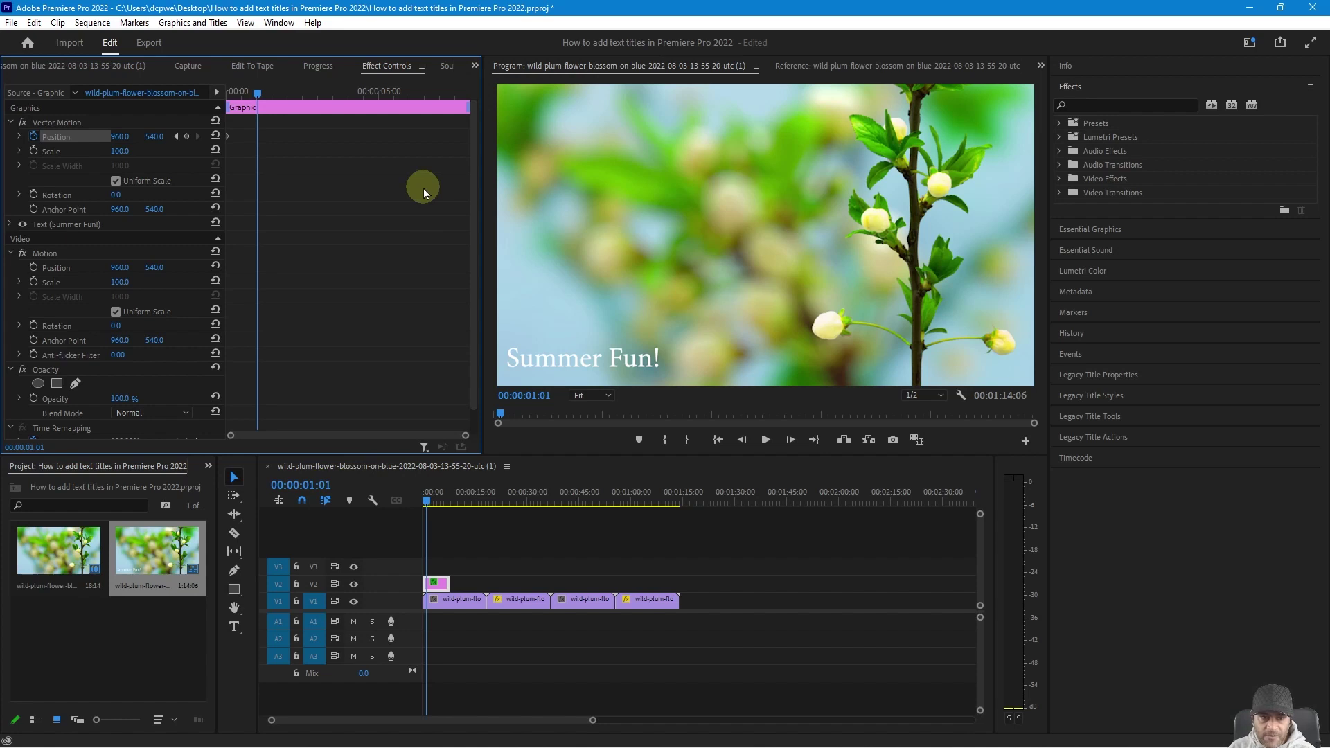
{"action": "left_click", "coordinate": [187, 137]}
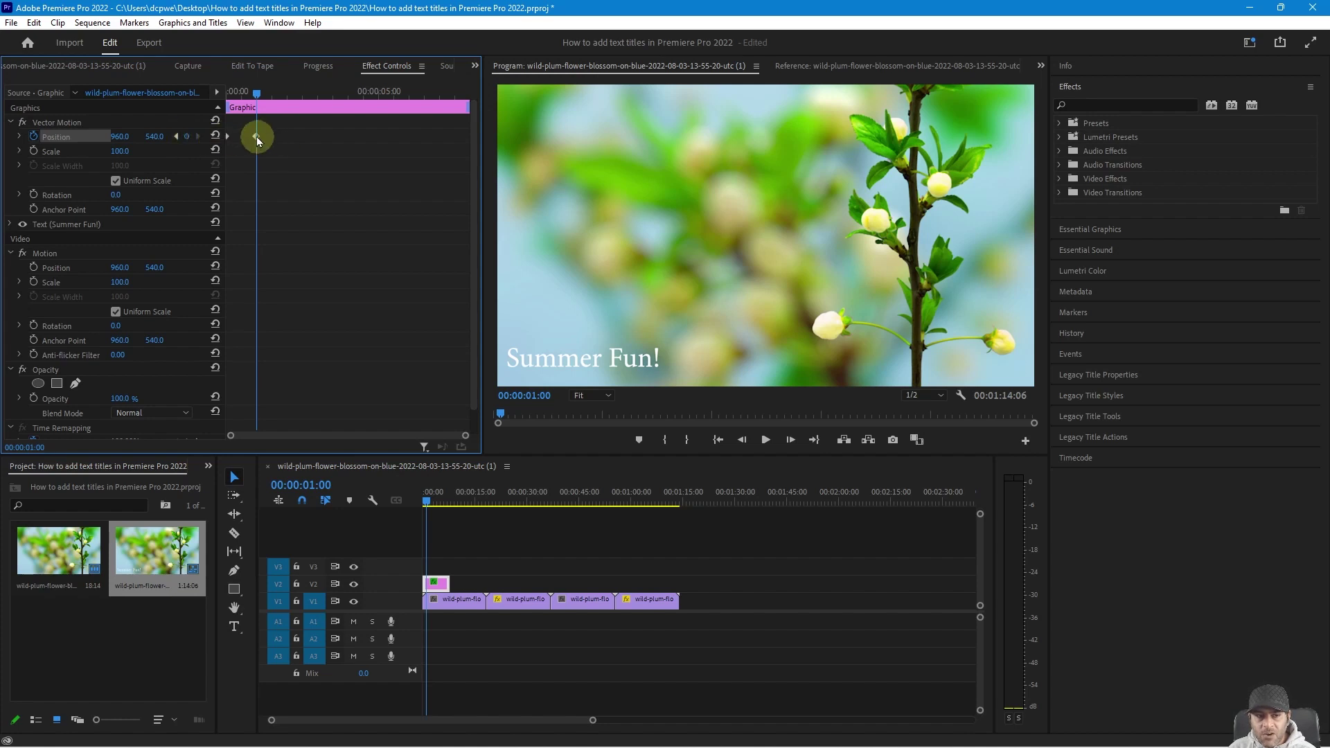
{"action": "left_click", "coordinate": [256, 94]}
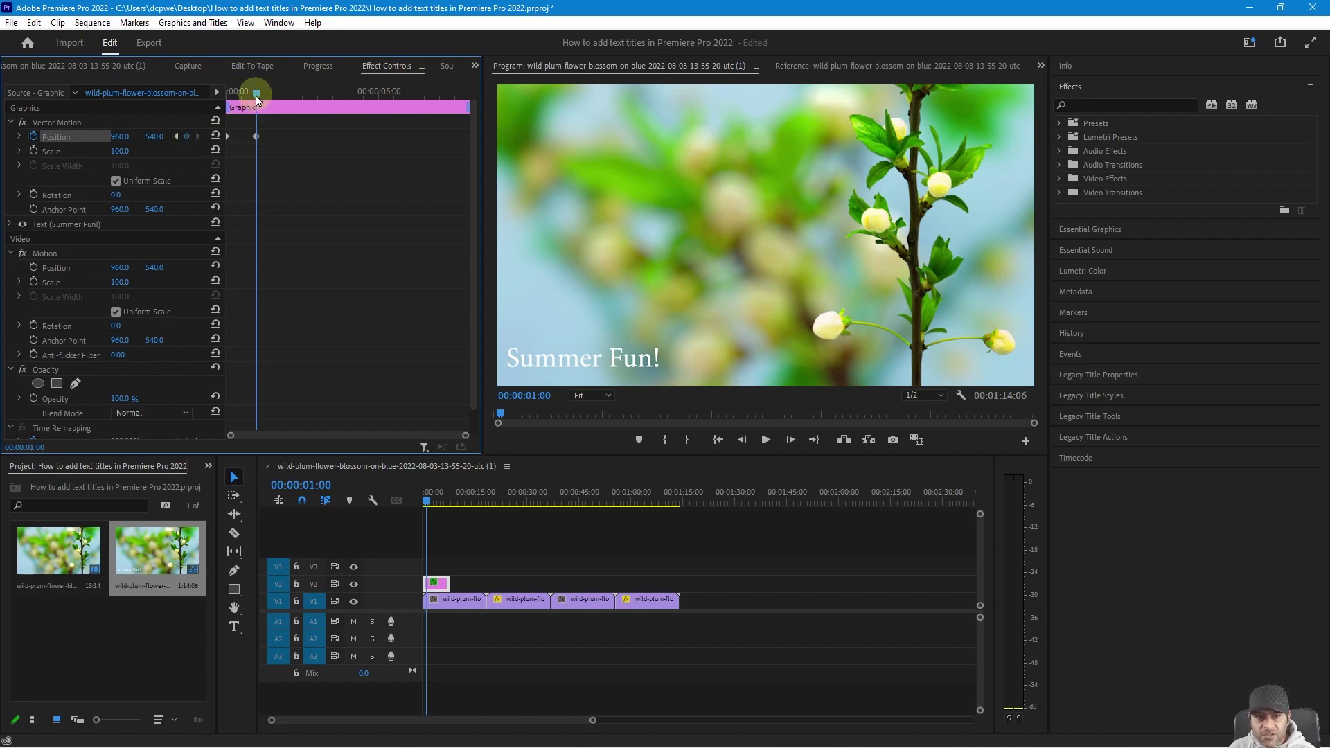
{"action": "left_click_drag", "start_coordinate": [256, 95], "coordinate": [218, 103]}
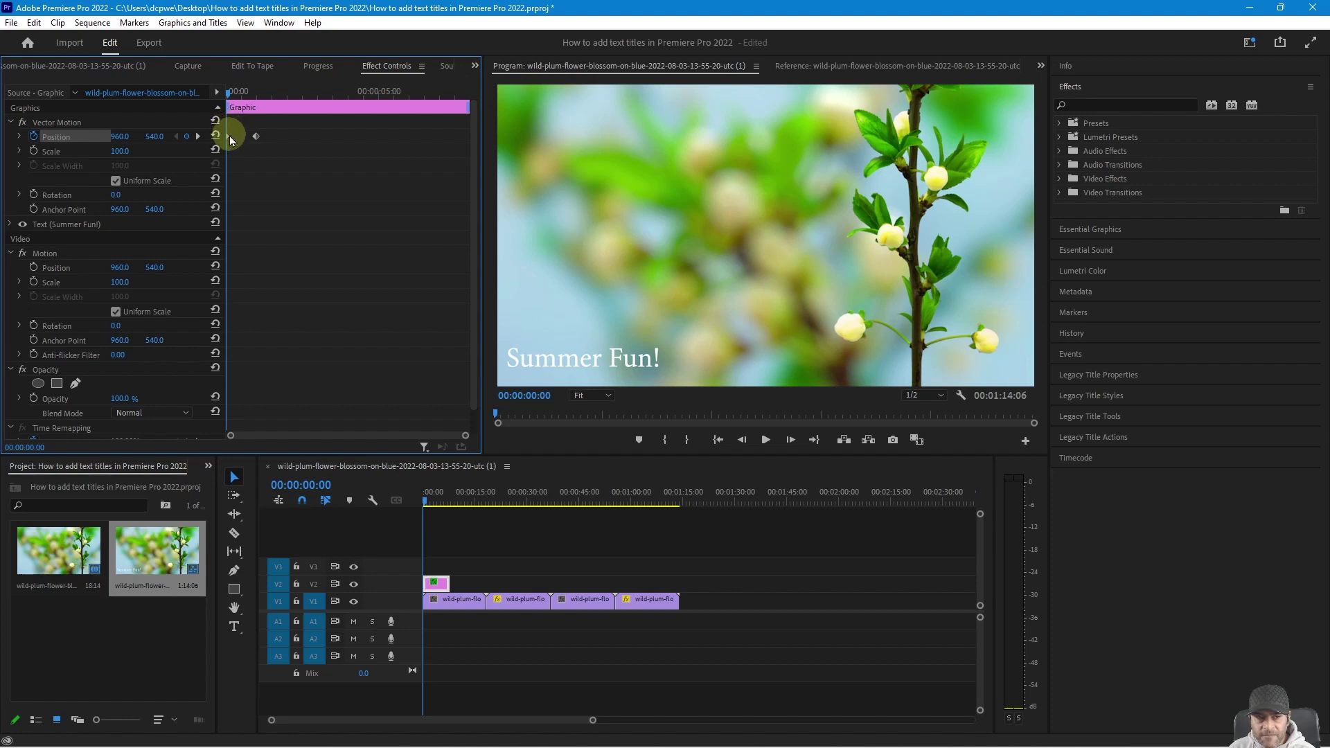
{"action": "left_click", "coordinate": [198, 136]}
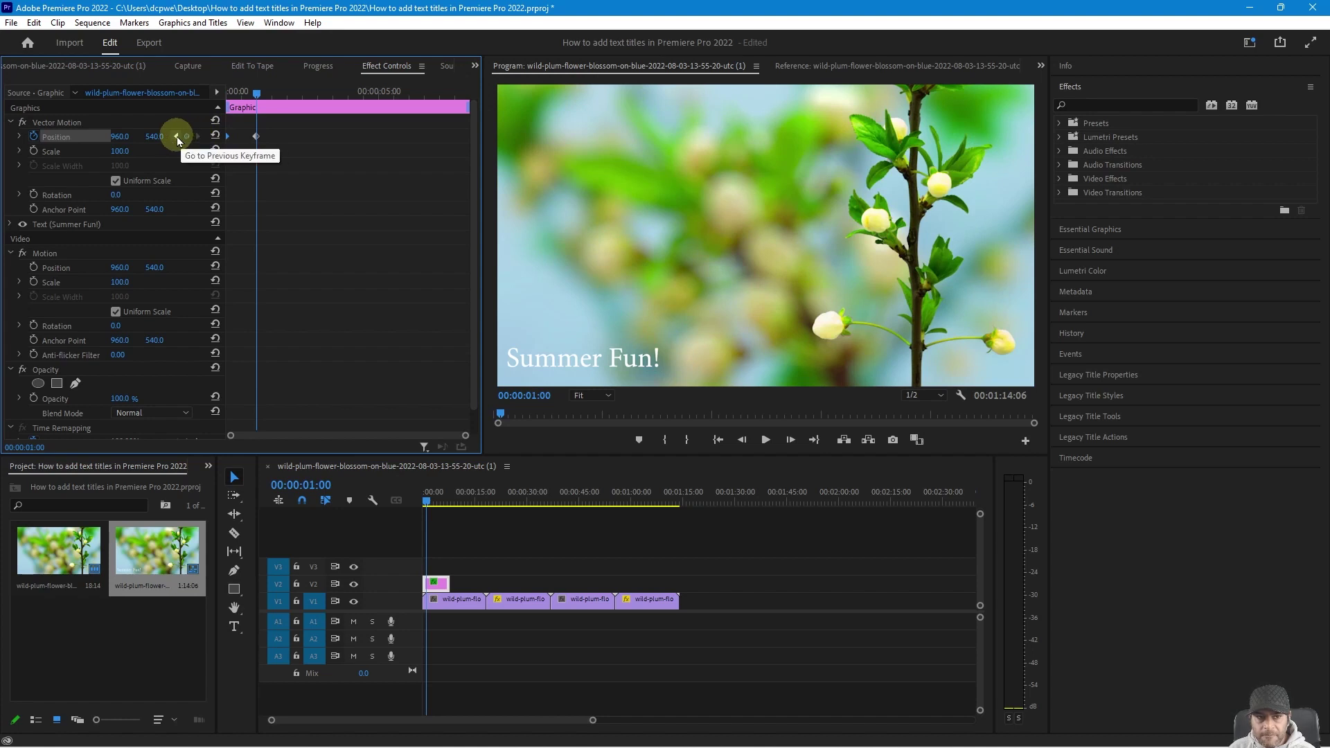
{"action": "left_click", "coordinate": [176, 136]}
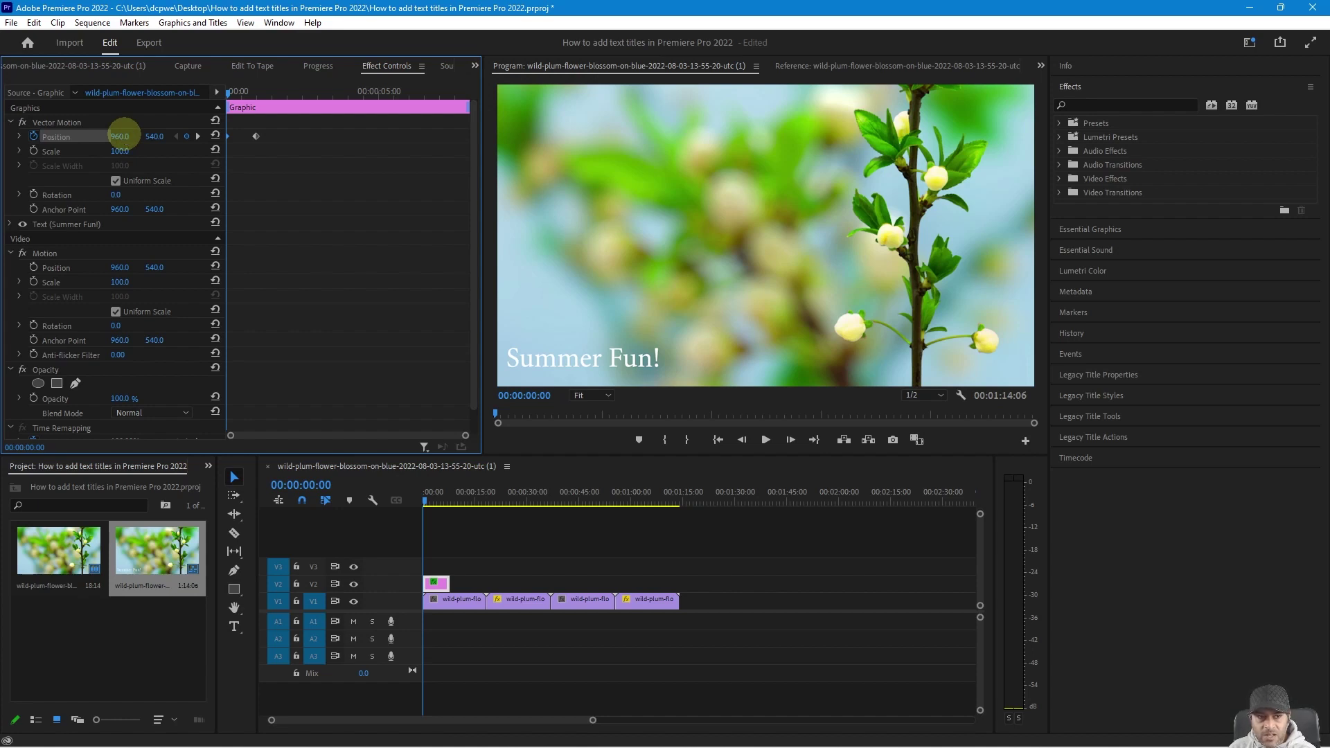
Step: Set the starting Position X to 350, make both keyframes Auto Bezier, and preview
{"action": "left_click_drag", "start_coordinate": [123, 135], "coordinate": [70, 137]}
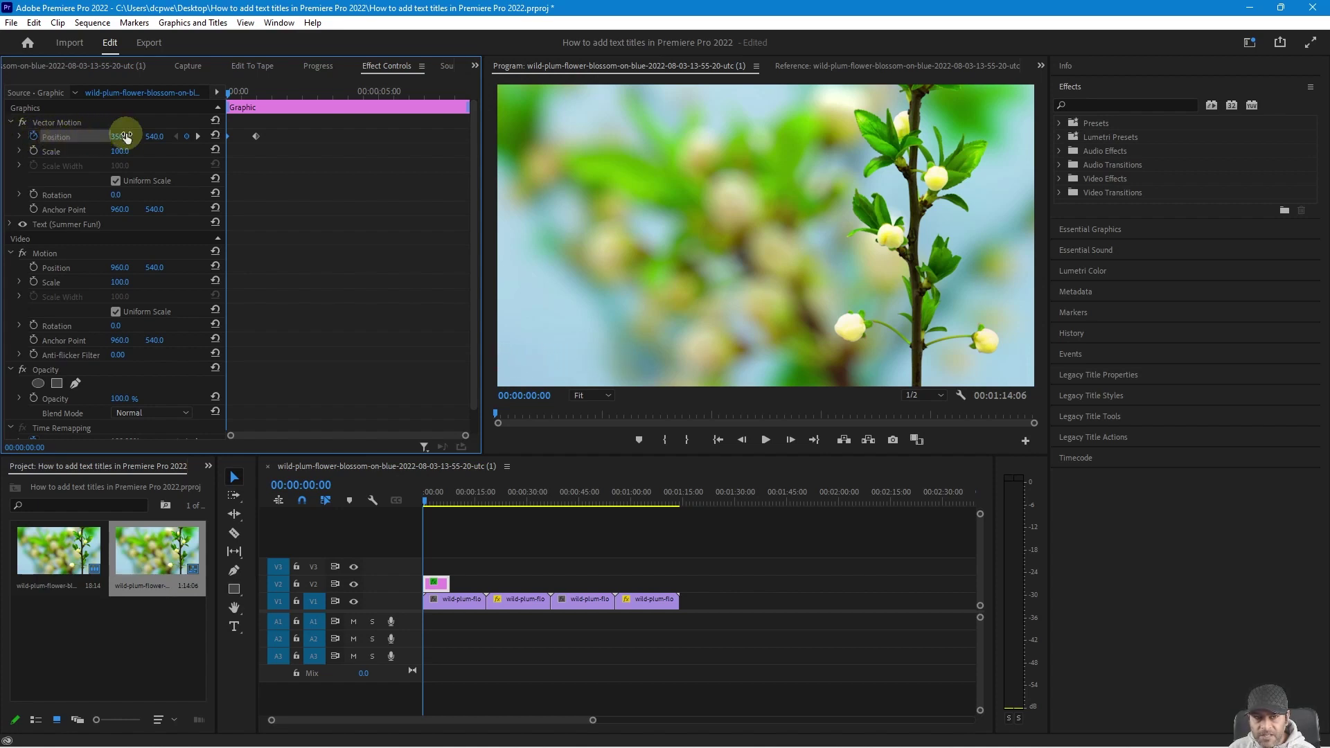
{"action": "left_click_drag", "start_coordinate": [327, 152], "coordinate": [212, 124]}
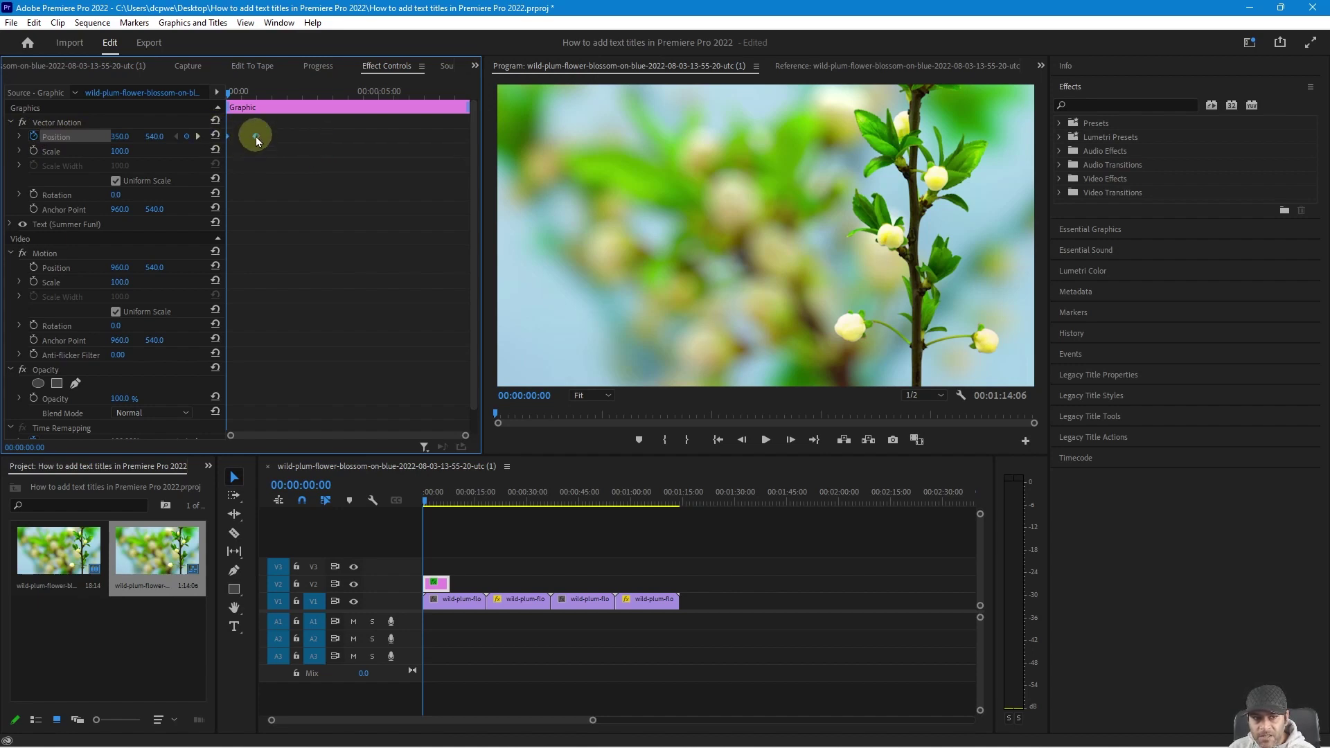
{"action": "right_click", "coordinate": [257, 139]}
{"action": "mouse_move", "coordinate": [317, 275]}
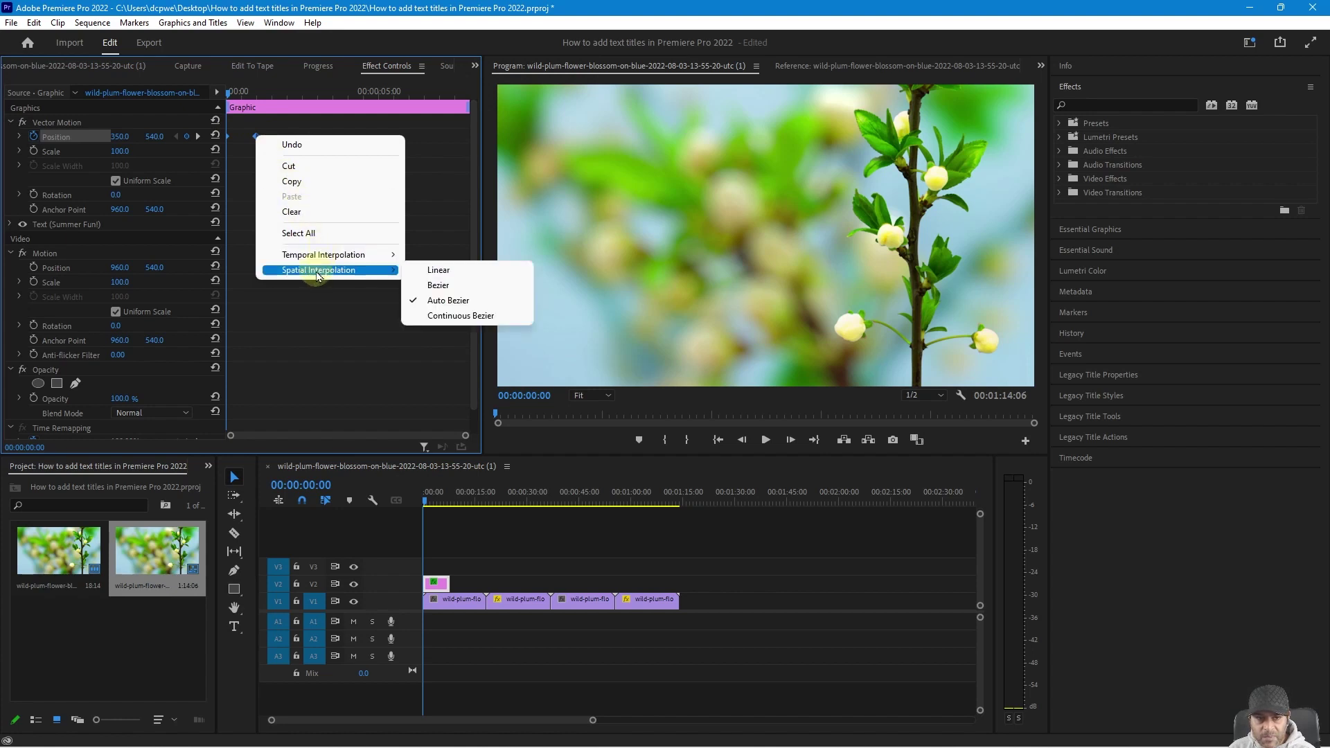
{"action": "left_click", "coordinate": [447, 301]}
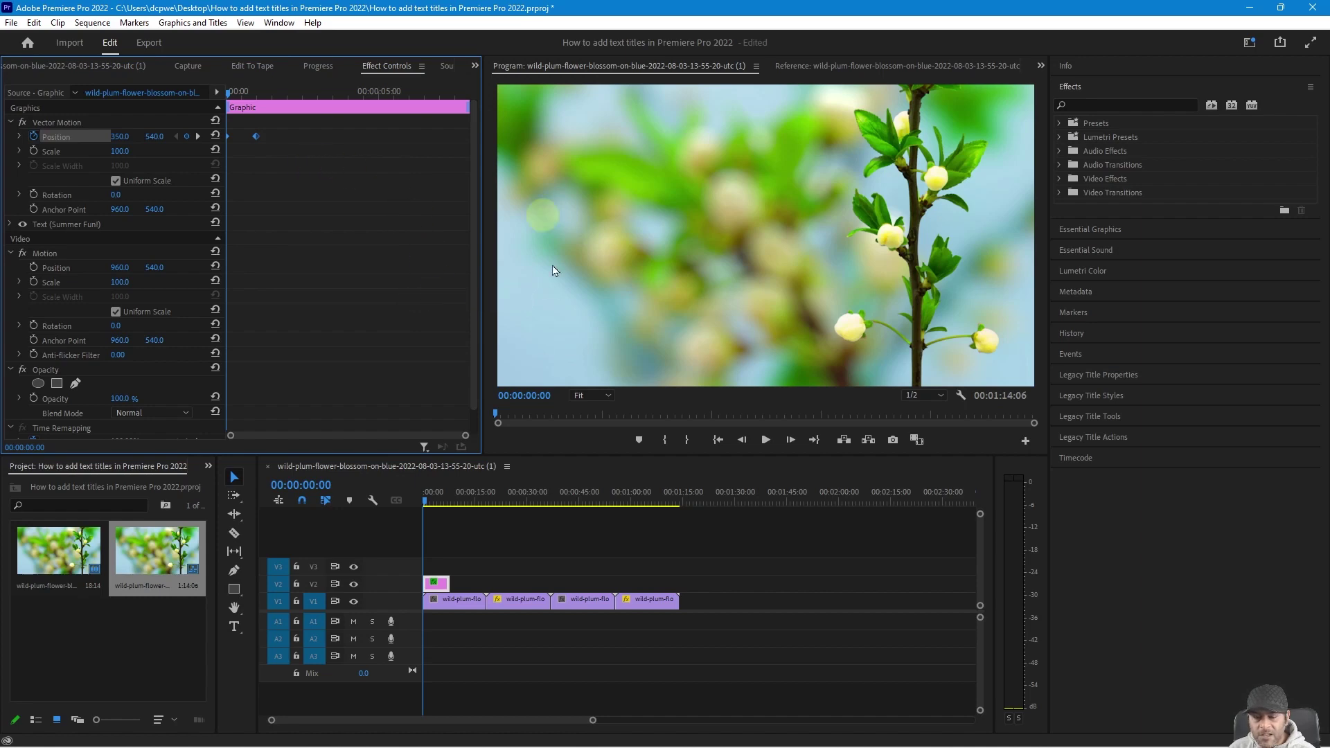
{"action": "left_click_drag", "start_coordinate": [434, 497], "coordinate": [413, 506]}
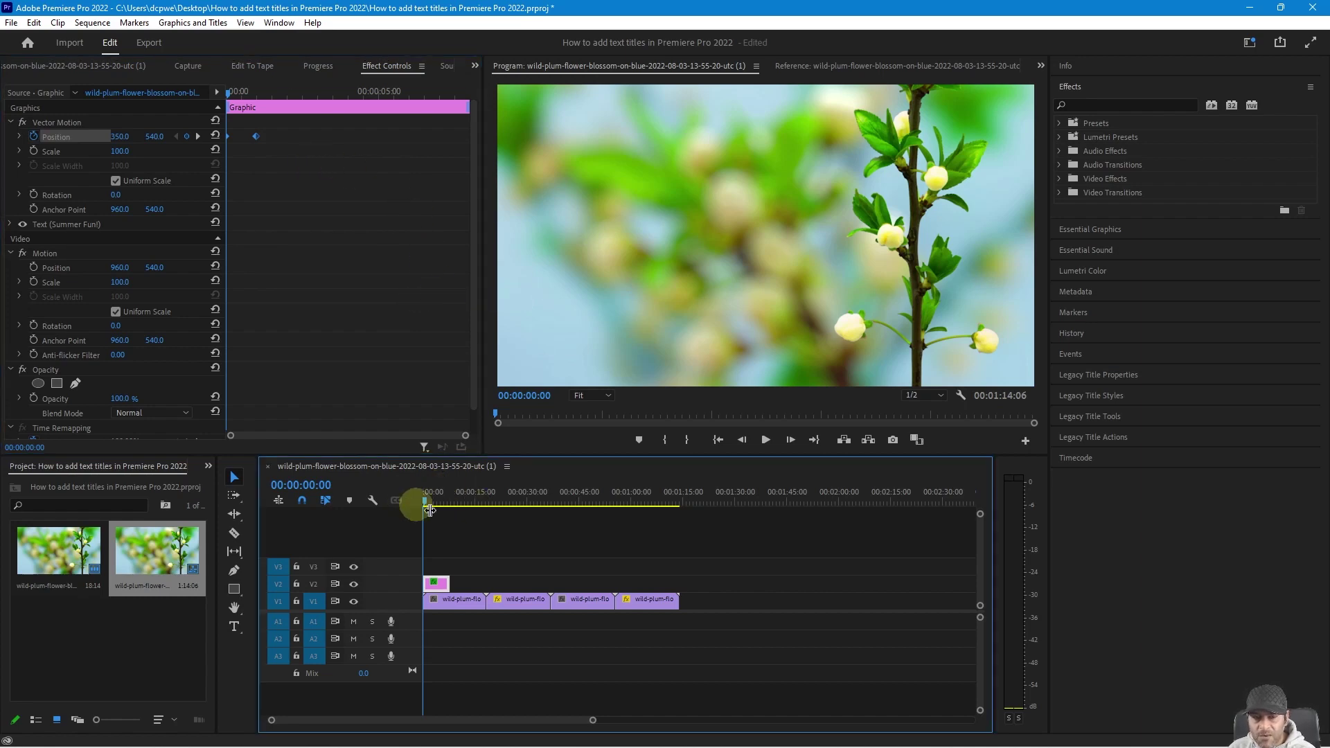
{"action": "key", "text": "space"}
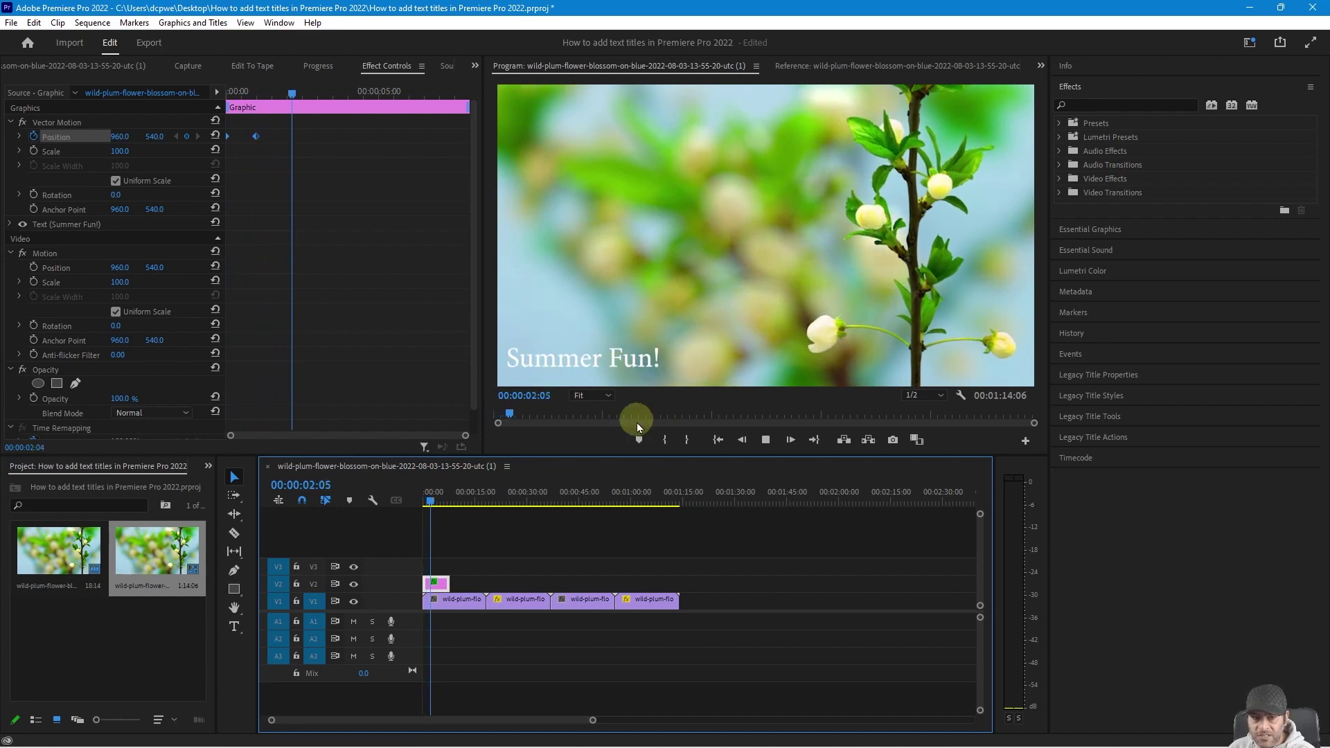
Step: Drag Cross Dissolve from Video Transitions > Dissolve onto the title clip's end and preview
{"action": "key", "text": "space"}
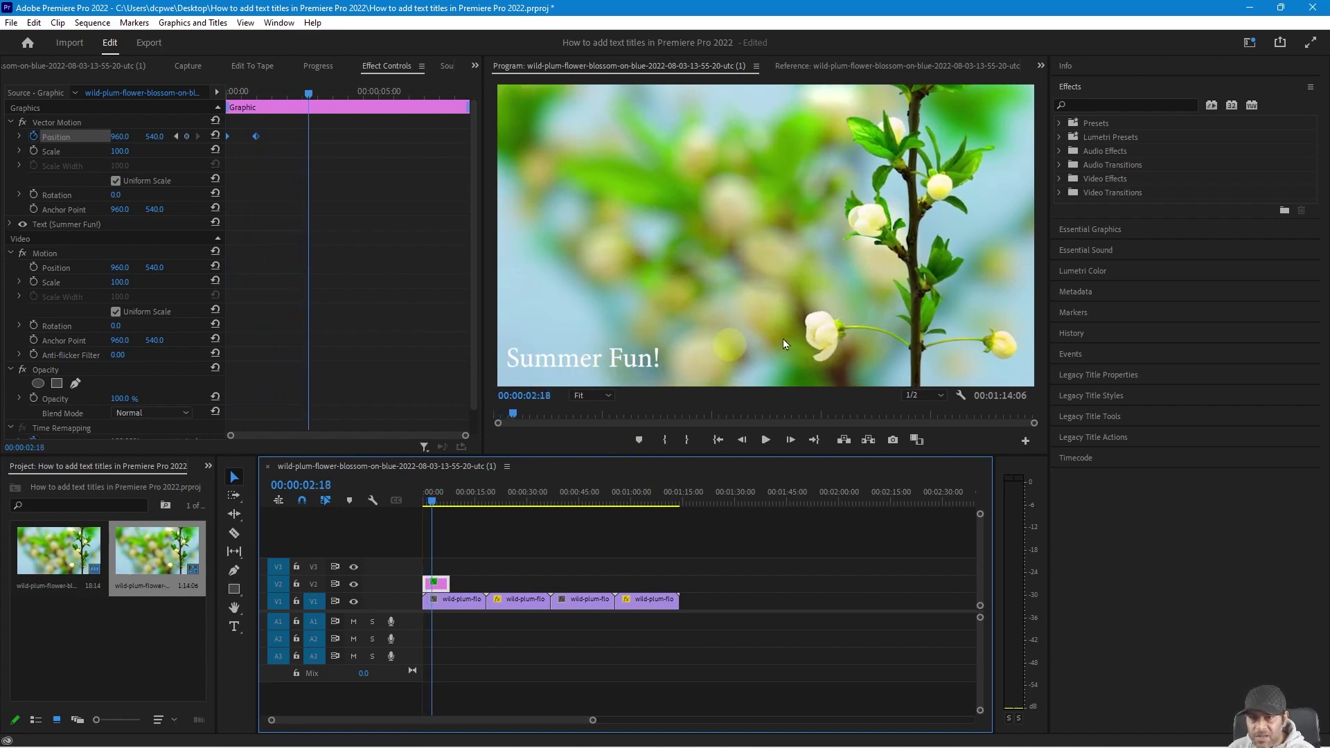
{"action": "left_click", "coordinate": [1059, 193]}
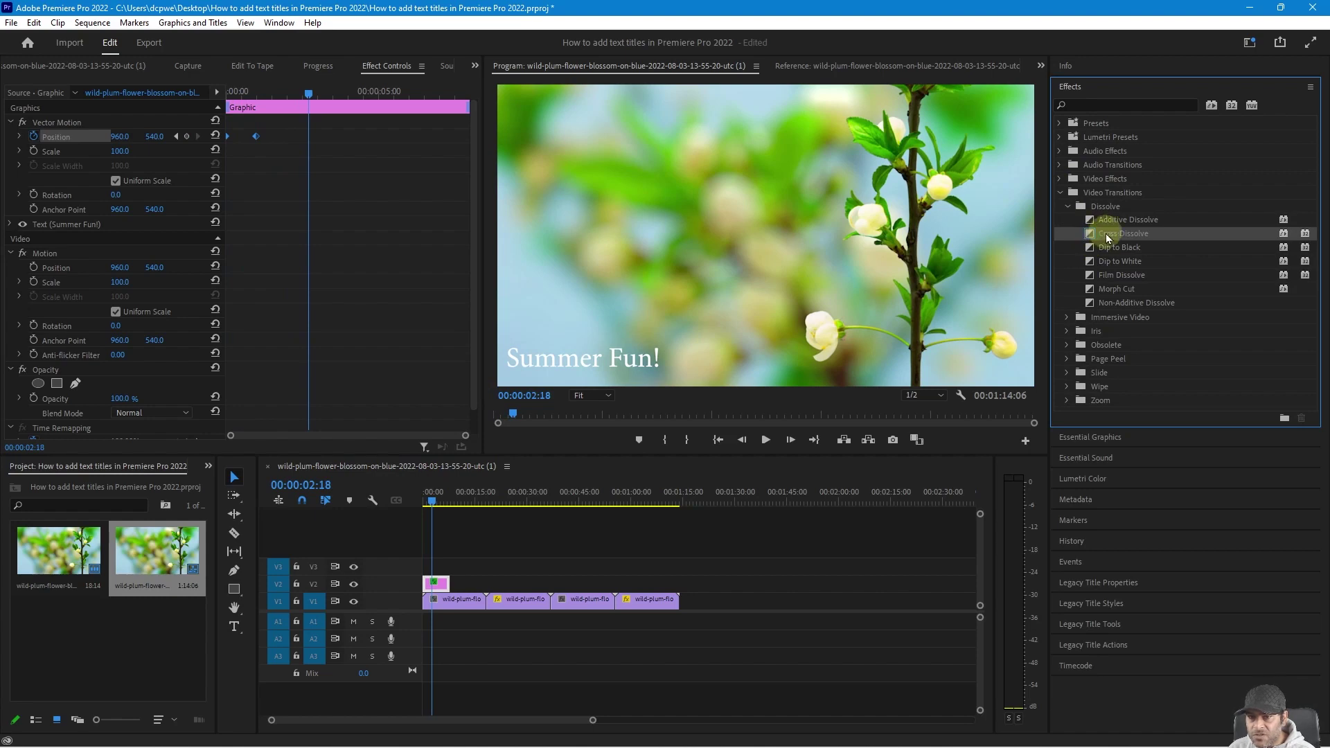
{"action": "left_click_drag", "start_coordinate": [1106, 238], "coordinate": [447, 586]}
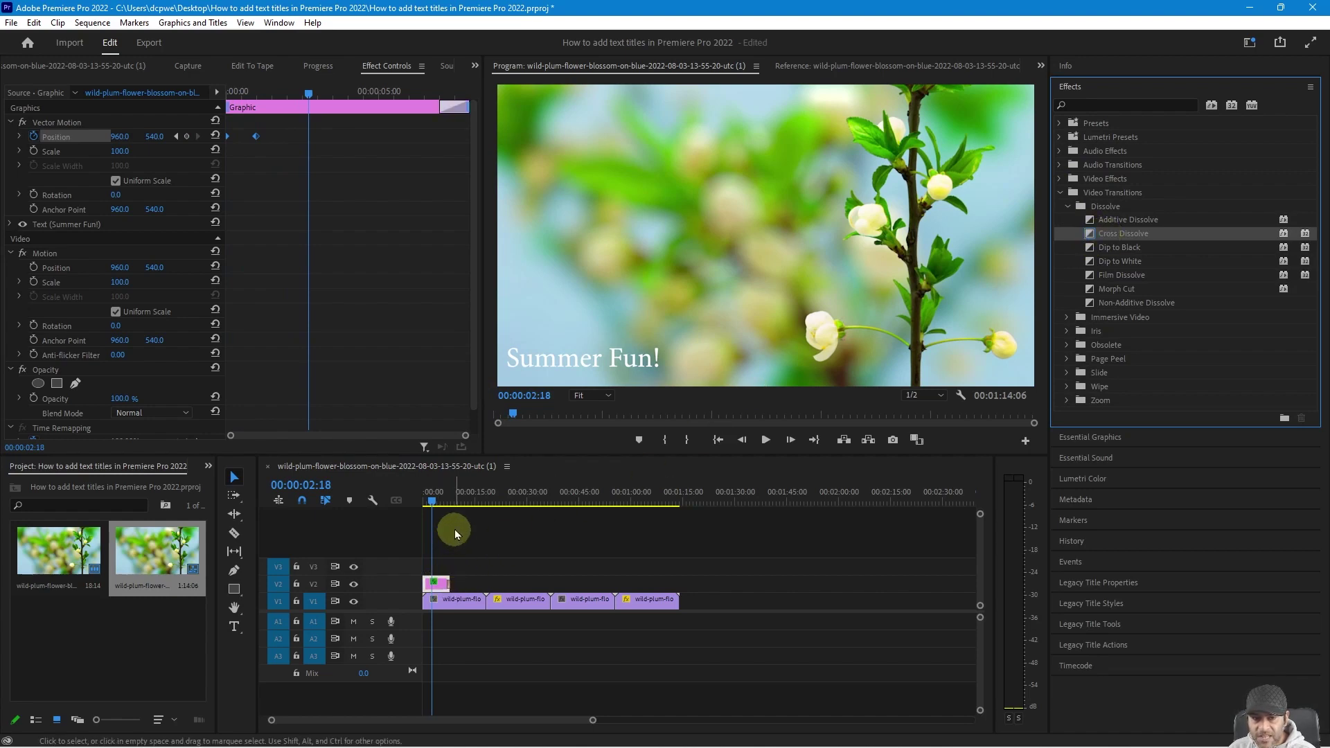
{"action": "key", "text": "space"}
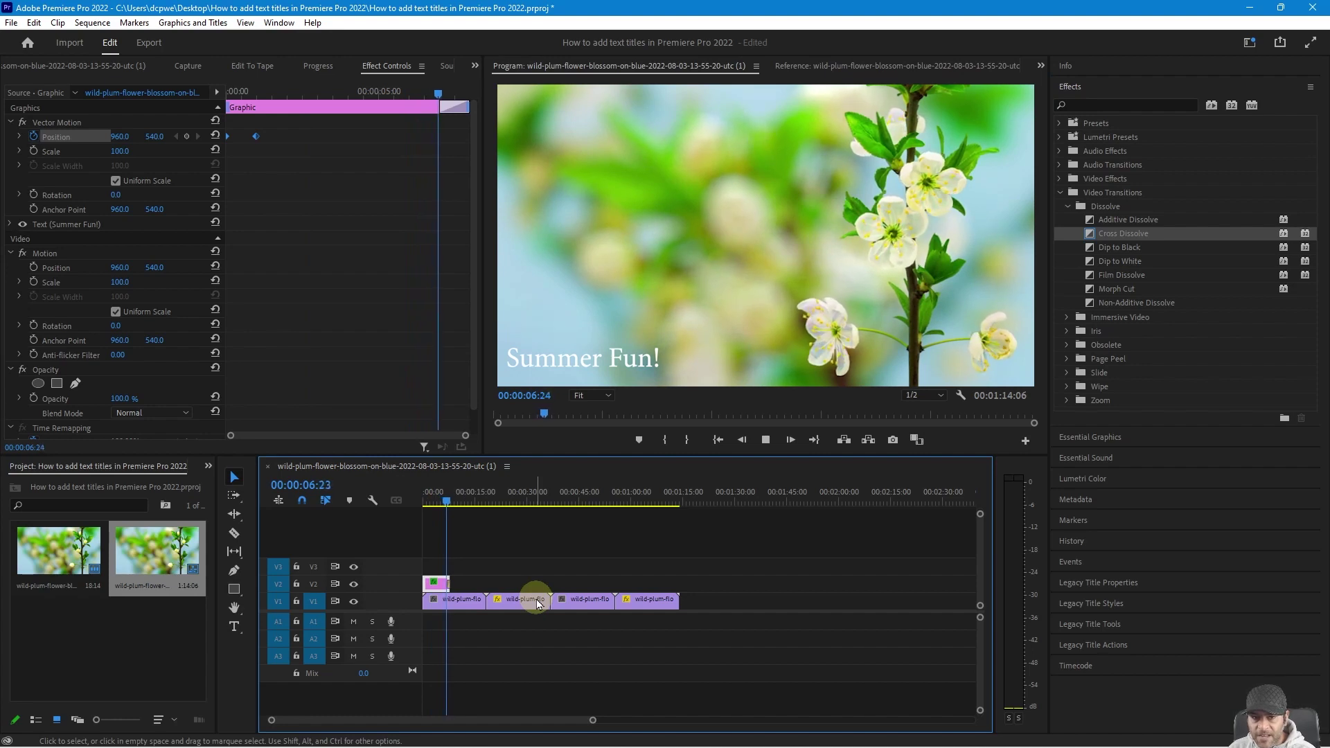
Step: Paste a copy of the title on V2 and align it over the second flower clip
{"action": "left_click", "coordinate": [416, 117]}
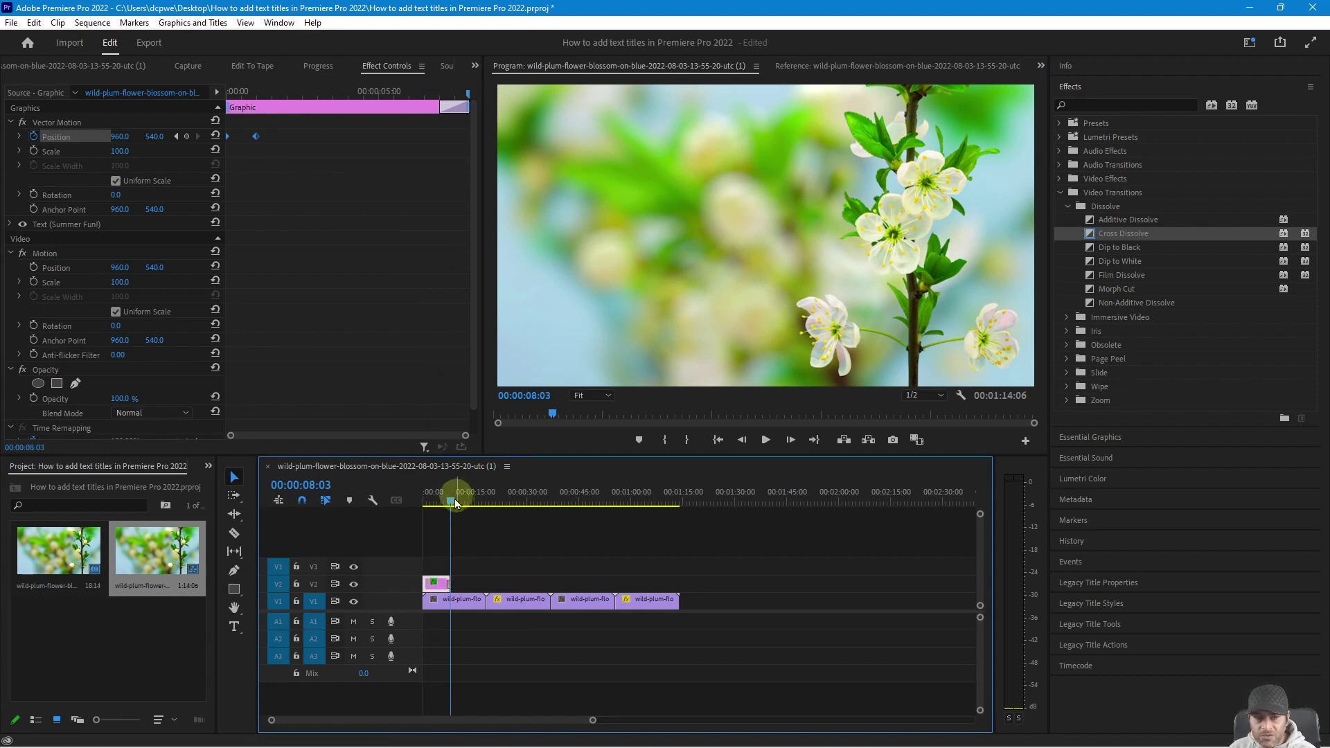
{"action": "left_click_drag", "start_coordinate": [450, 506], "coordinate": [498, 506]}
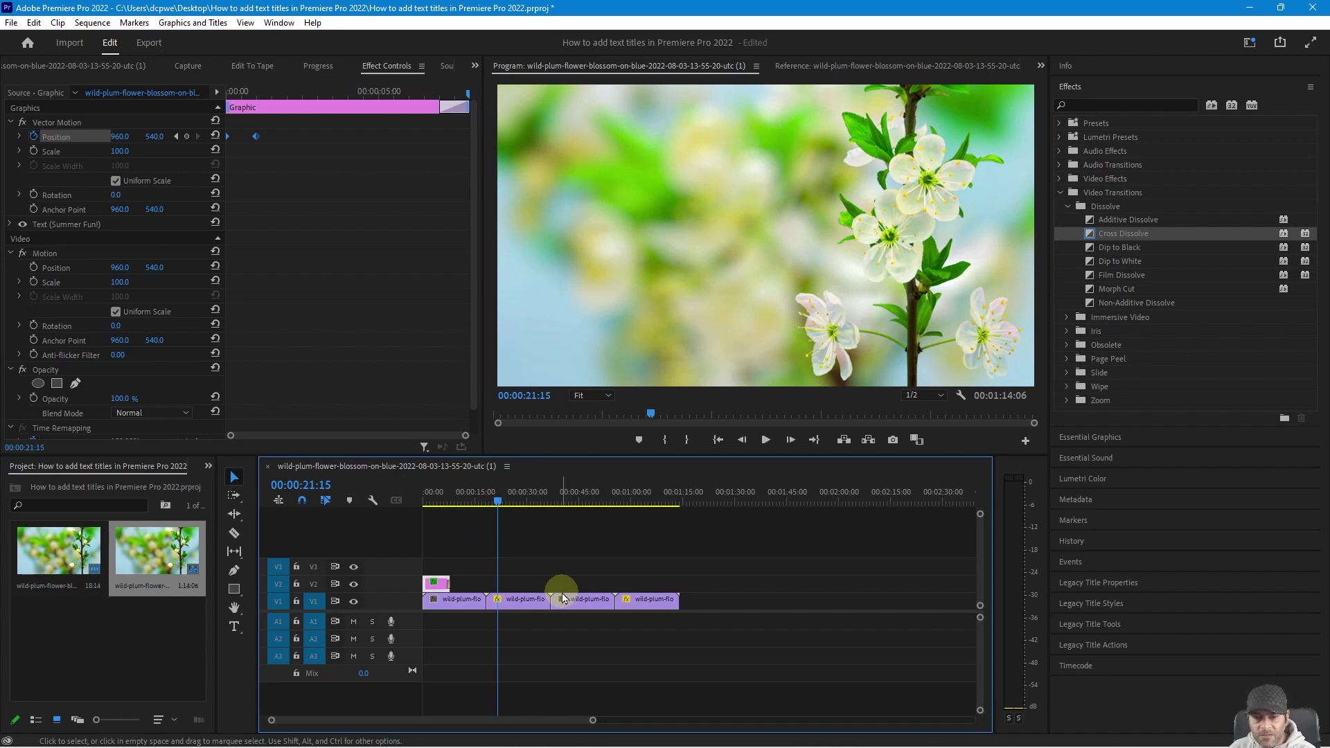
{"action": "key", "text": "ctrl+v"}
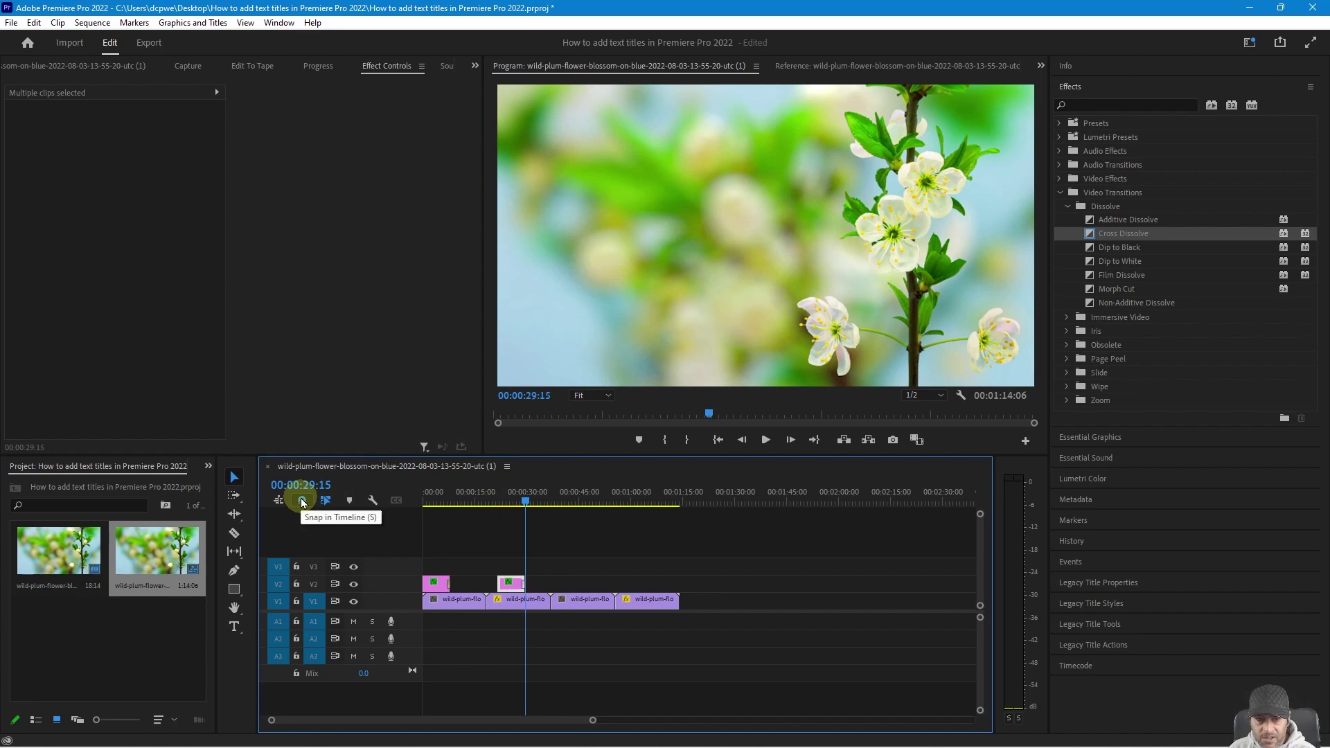
{"action": "left_click_drag", "start_coordinate": [511, 583], "coordinate": [501, 584]}
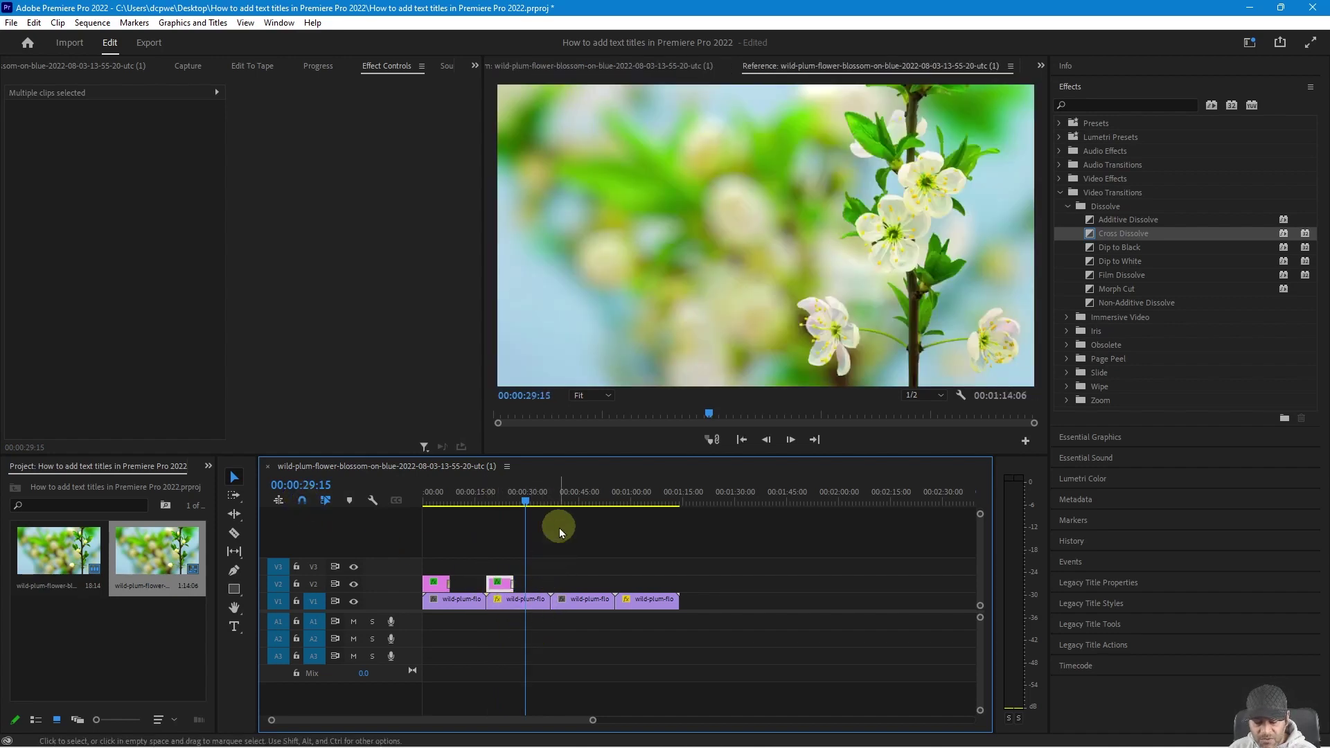
Step: Paste two more title copies and place them over the third and fourth flower clips
{"action": "key", "text": "ctrl+v"}
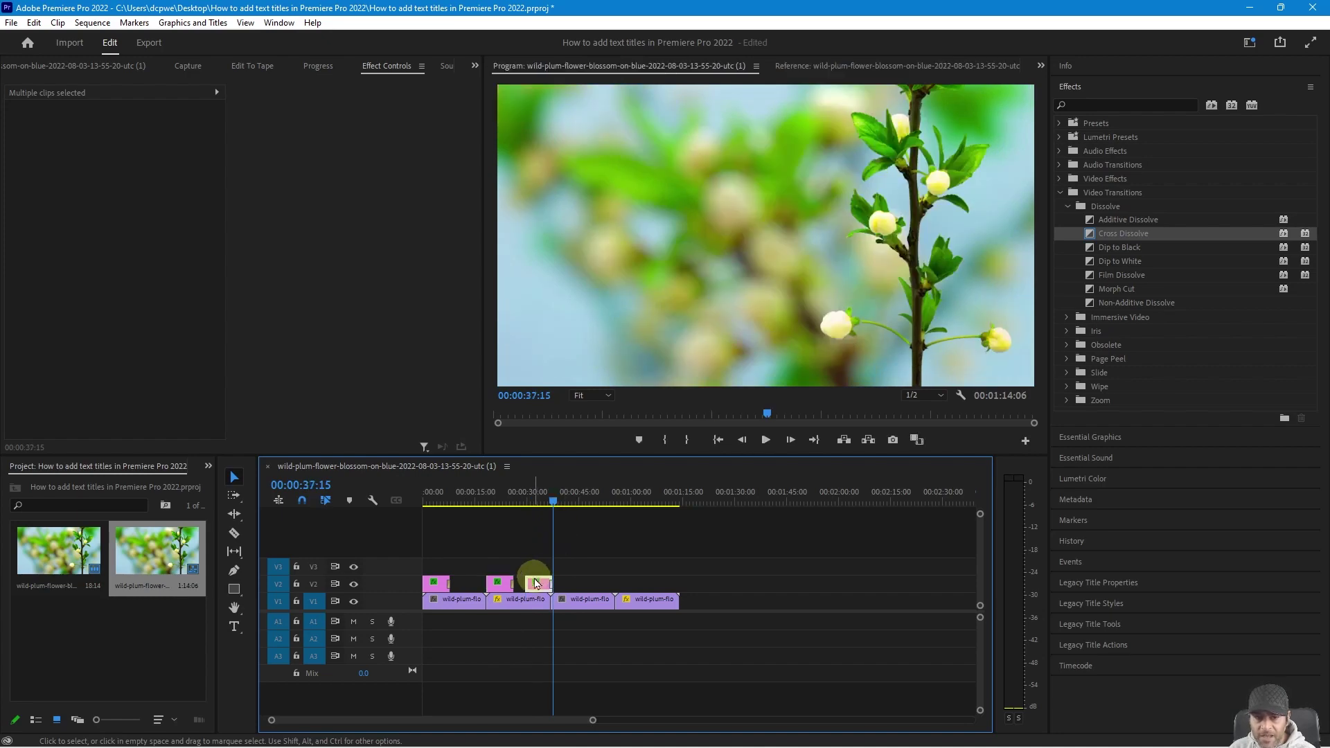
{"action": "left_click_drag", "start_coordinate": [538, 582], "coordinate": [556, 585]}
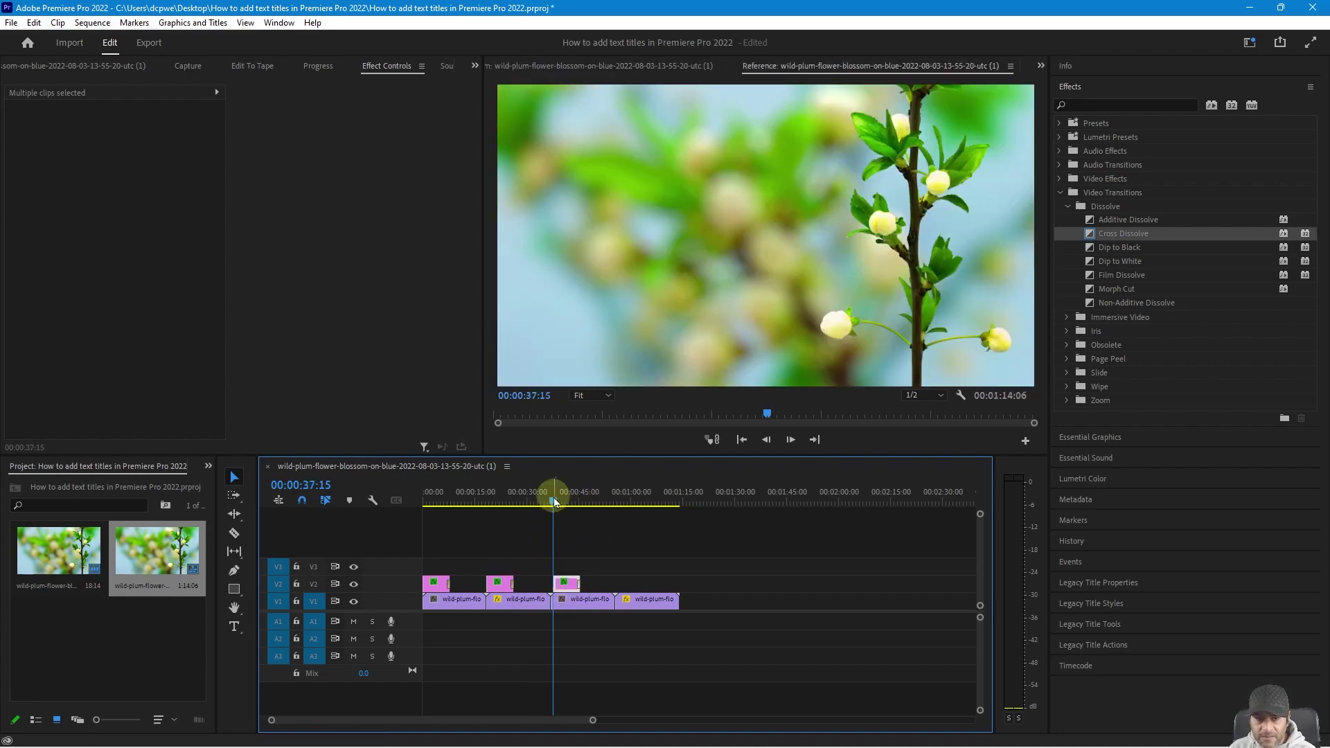
{"action": "left_click_drag", "start_coordinate": [555, 496], "coordinate": [743, 500]}
{"action": "left_click_drag", "start_coordinate": [555, 584], "coordinate": [570, 588]}
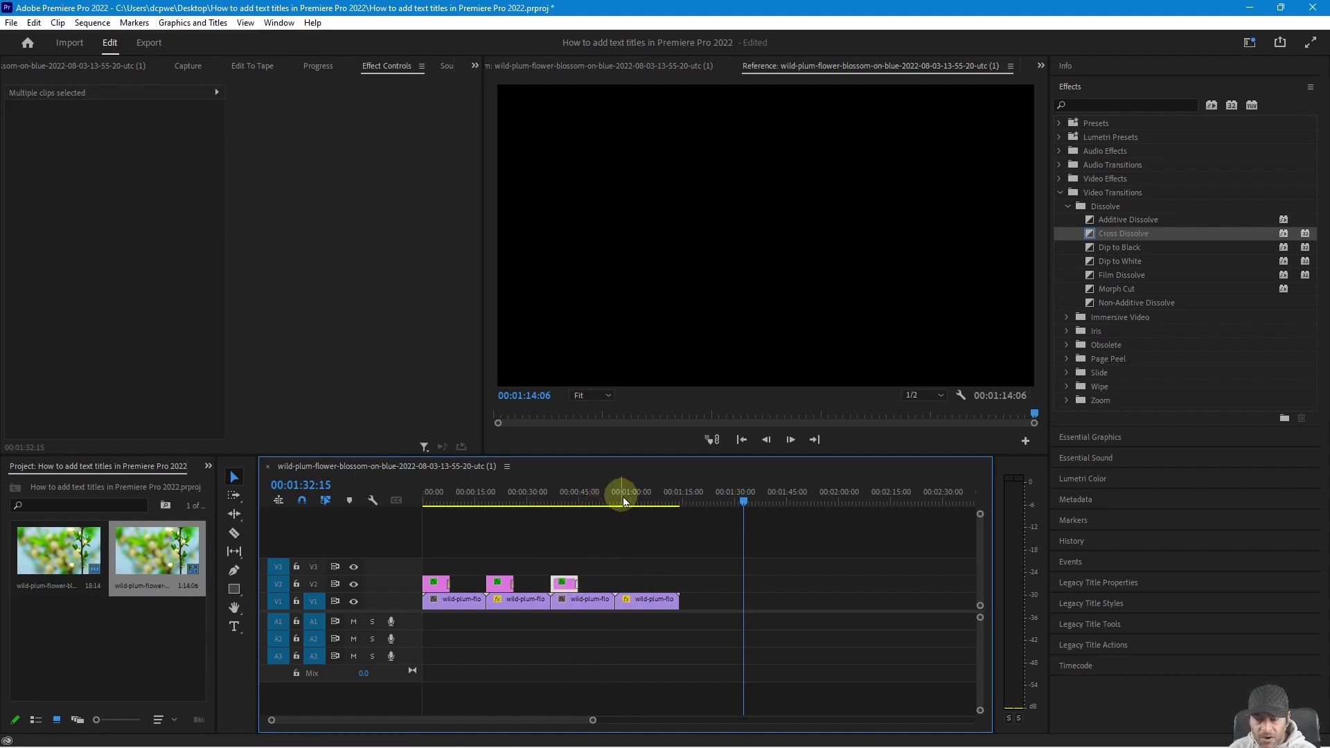
{"action": "key", "text": "ctrl+v"}
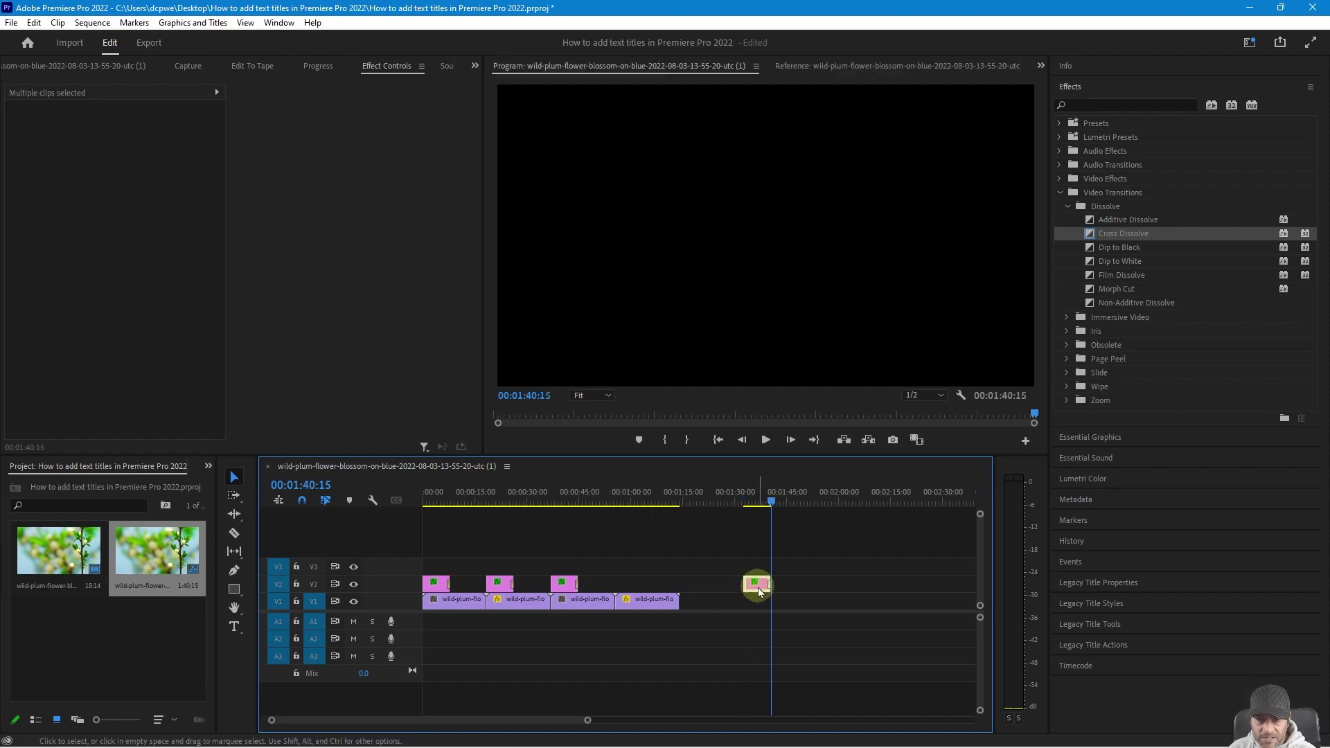
{"action": "left_click_drag", "start_coordinate": [754, 585], "coordinate": [633, 587]}
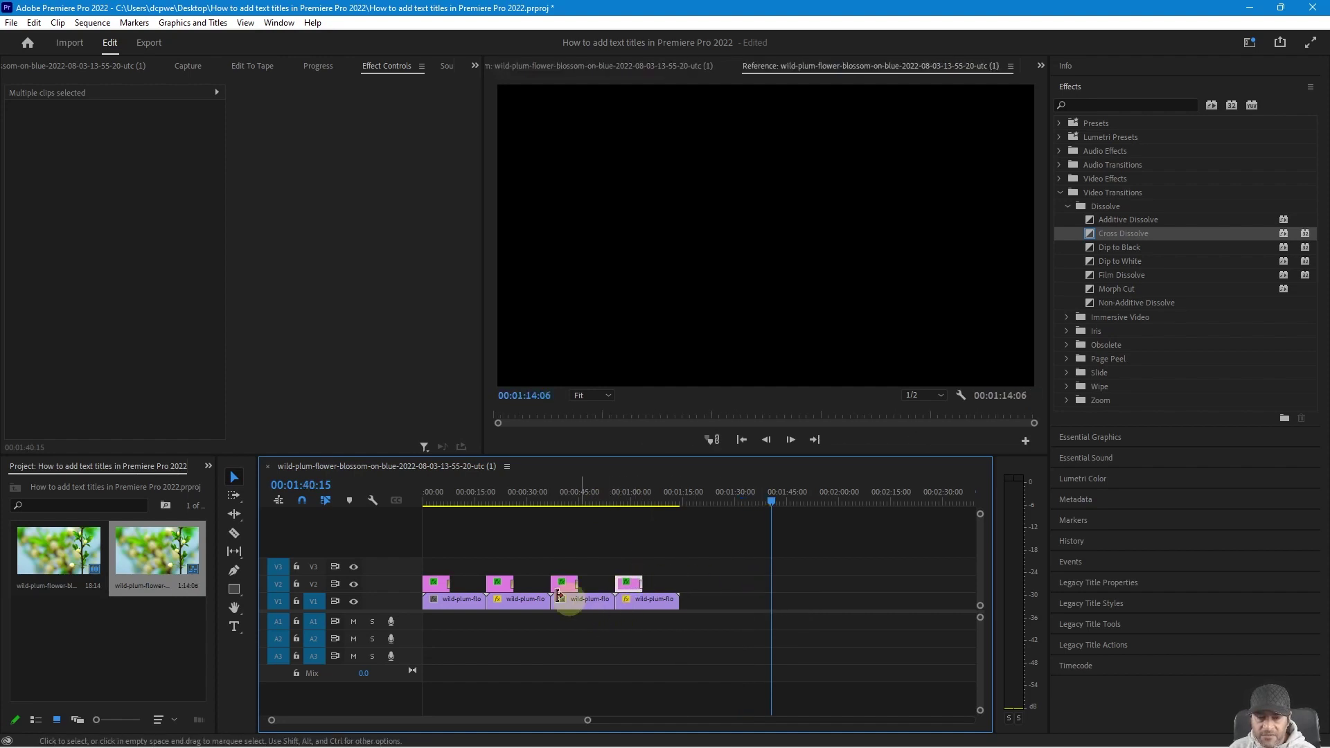
Step: Replace 'Fun' in the second title with 'Hiliday'
{"action": "left_click", "coordinate": [495, 500]}
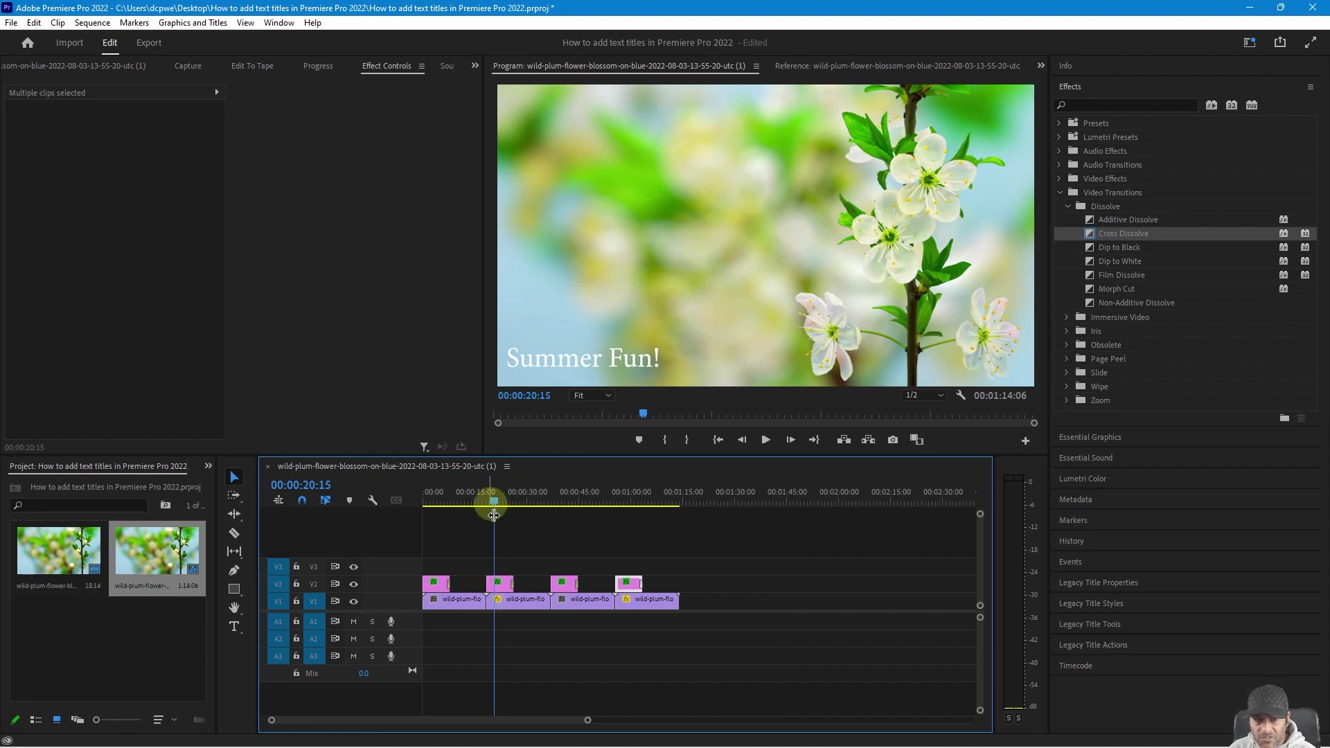
{"action": "left_click", "coordinate": [500, 584]}
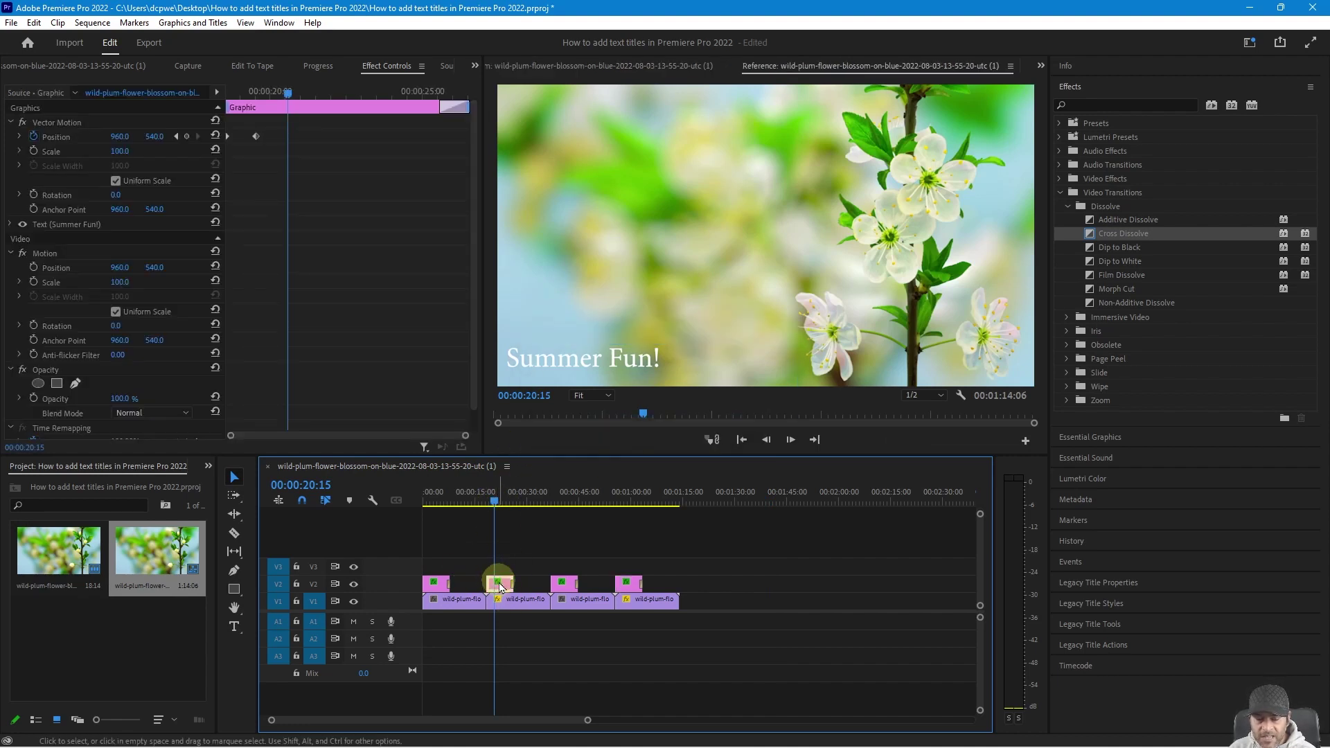
{"action": "left_click", "coordinate": [628, 361]}
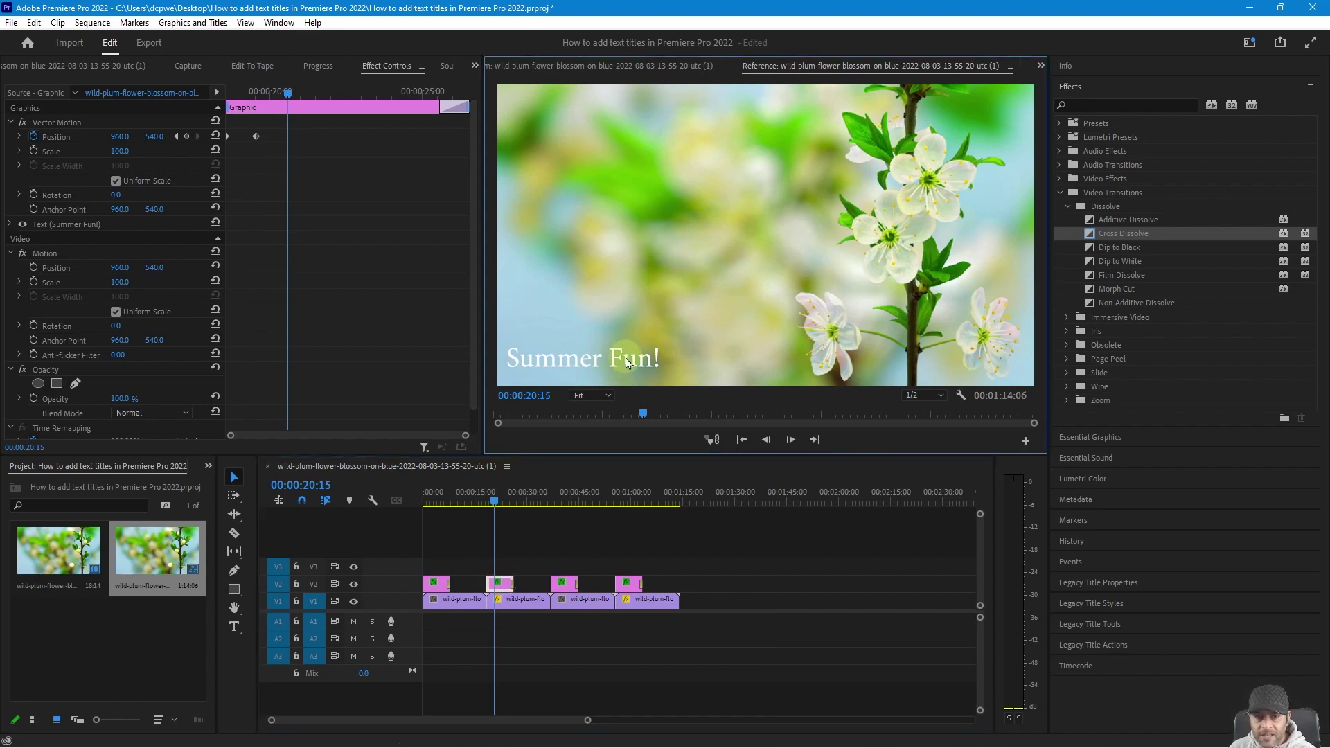
{"action": "left_click", "coordinate": [495, 505]}
{"action": "left_click_drag", "start_coordinate": [495, 504], "coordinate": [496, 504]}
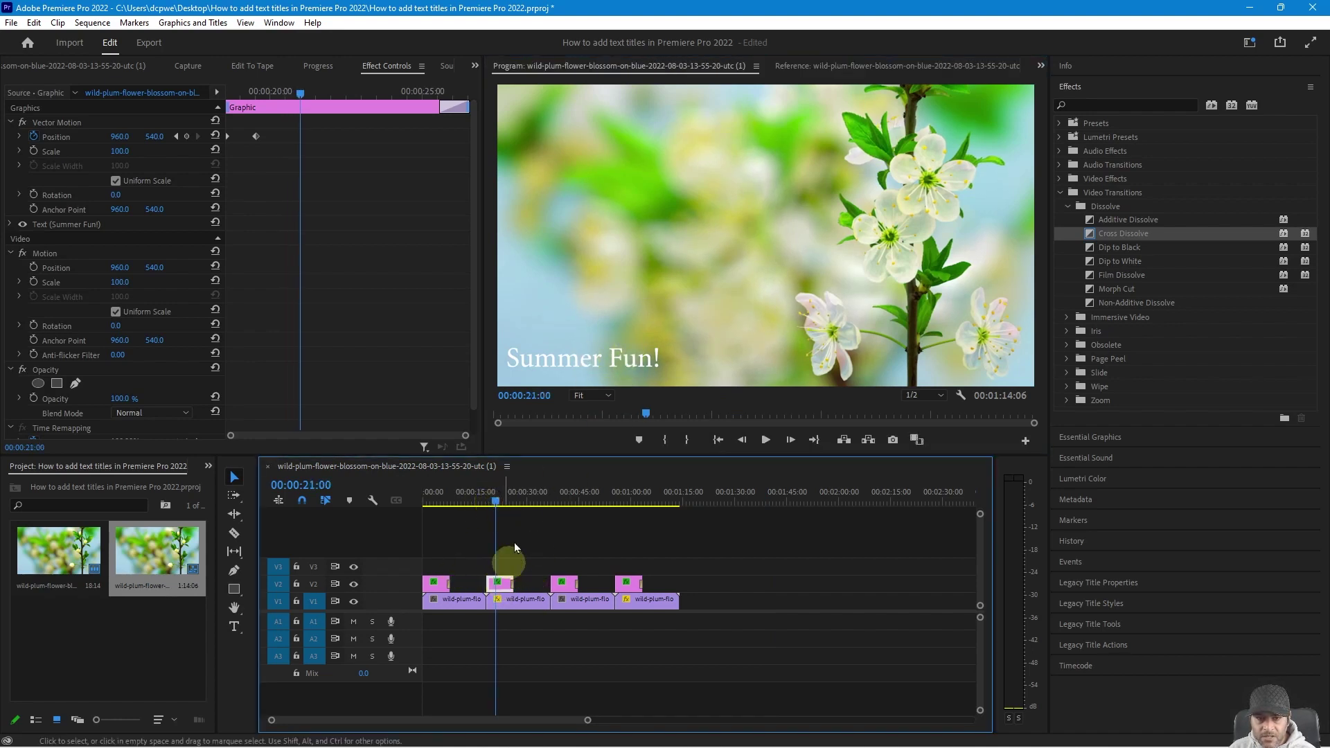
{"action": "double_click", "coordinate": [631, 361]}
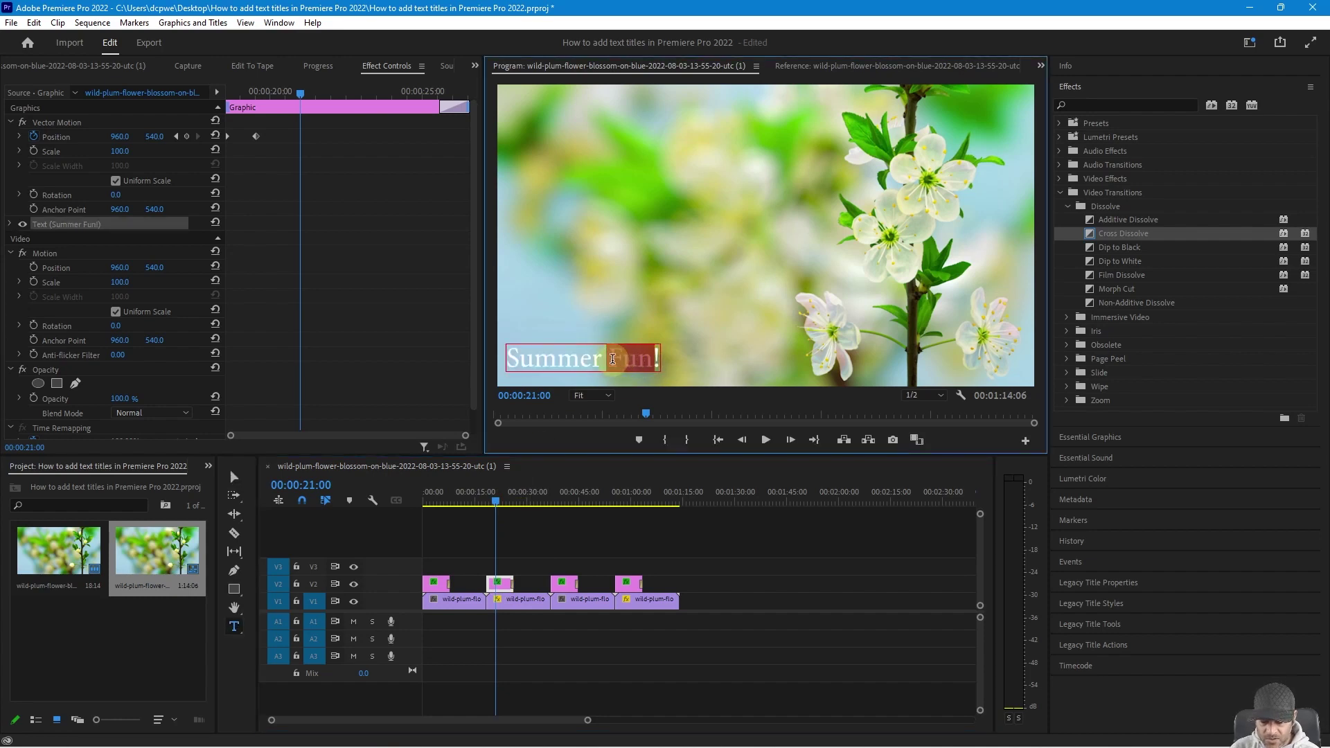
{"action": "type", "text": "Hi"}
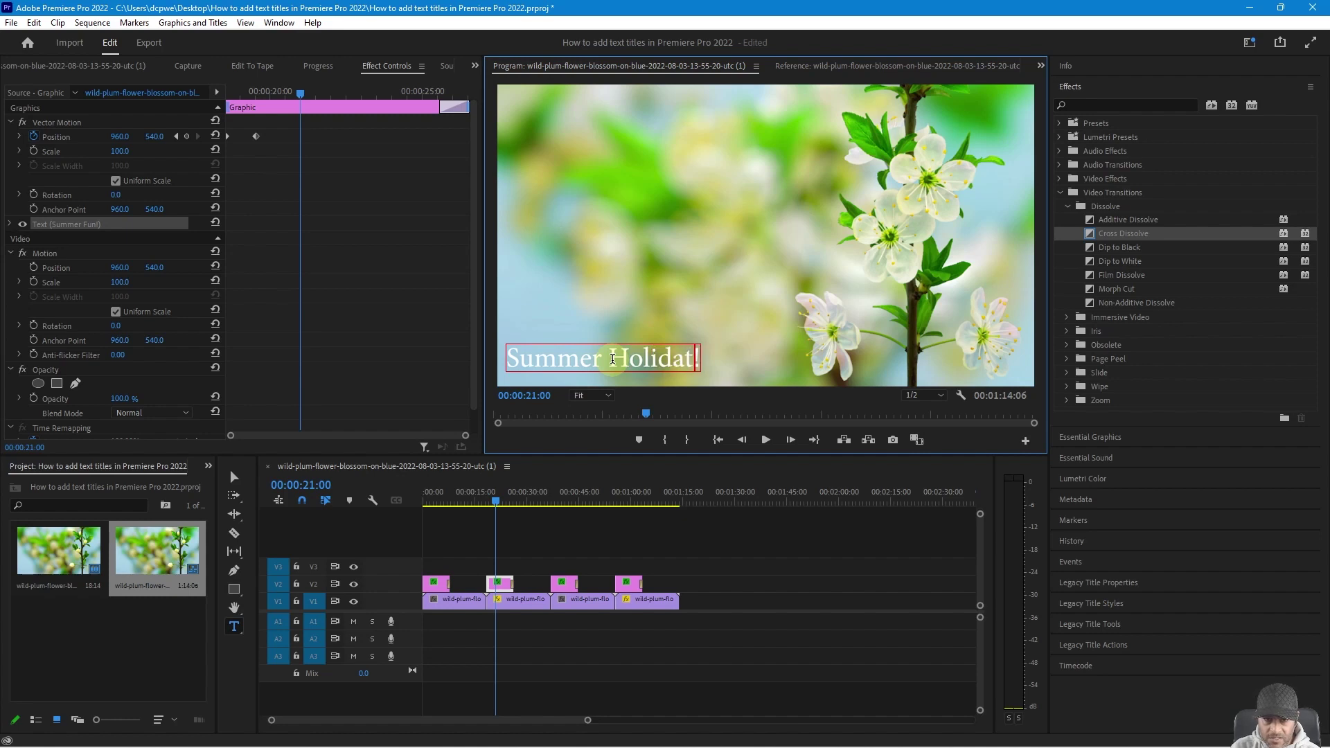
{"action": "type", "text": "liday"}
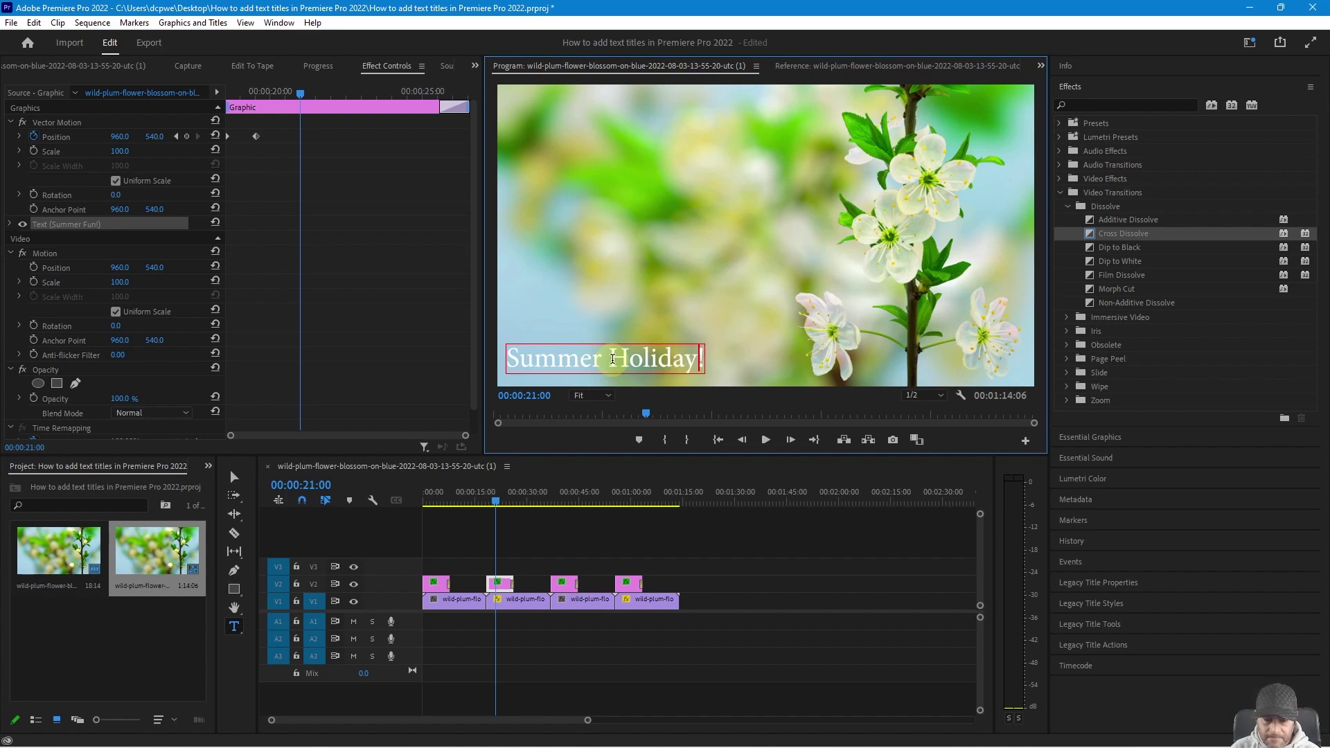
Step: Replace 'Fun' in the third title with 'Sunshine'
{"action": "left_click", "coordinate": [566, 504]}
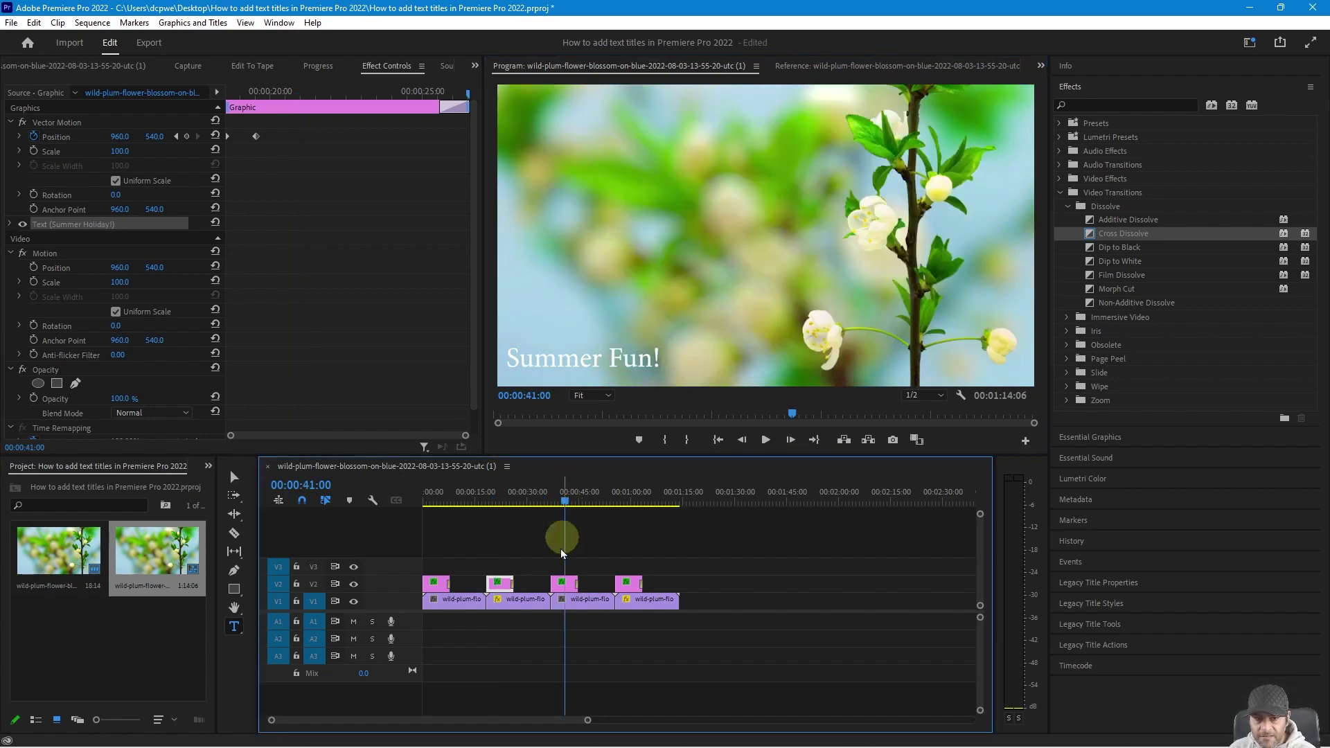
{"action": "left_click", "coordinate": [569, 587]}
{"action": "left_click_drag", "start_coordinate": [608, 358], "coordinate": [657, 358]}
{"action": "left_click", "coordinate": [705, 392]}
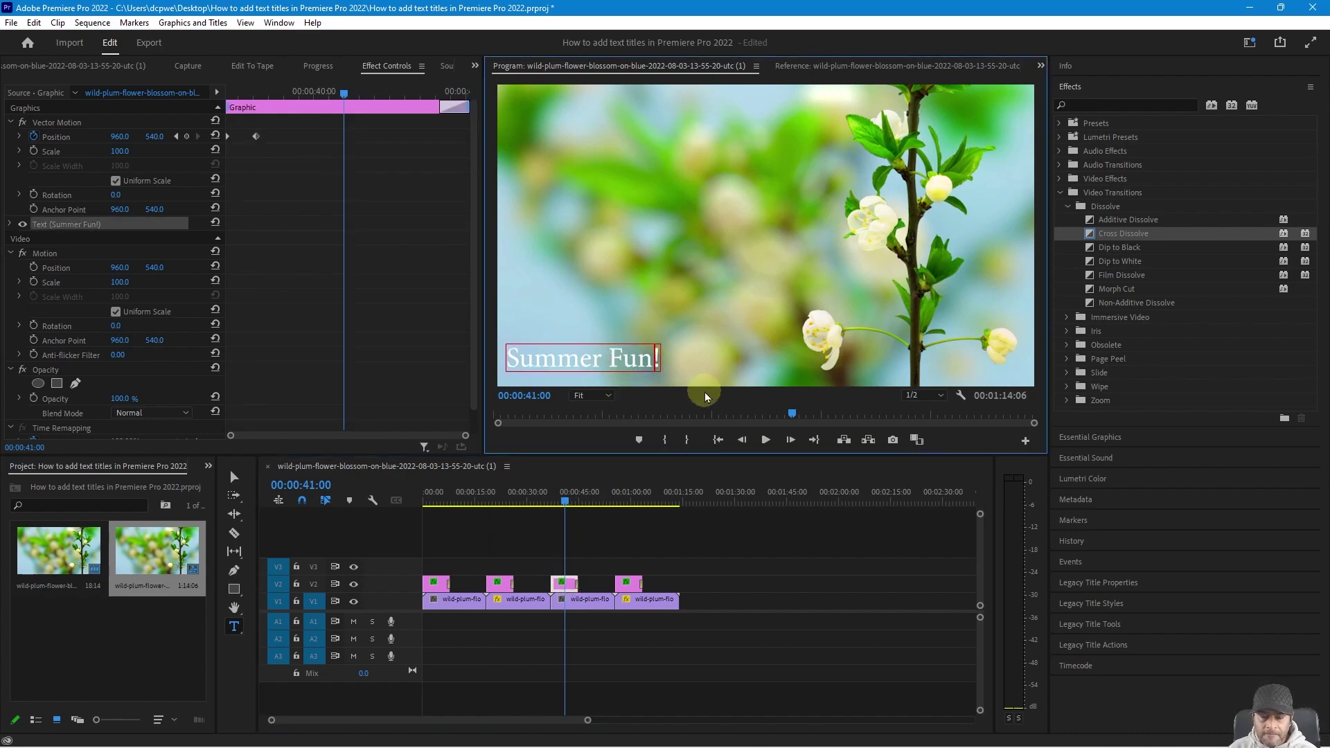
{"action": "key", "text": "ctrl+shift+Left"}
{"action": "type", "text": "S"}
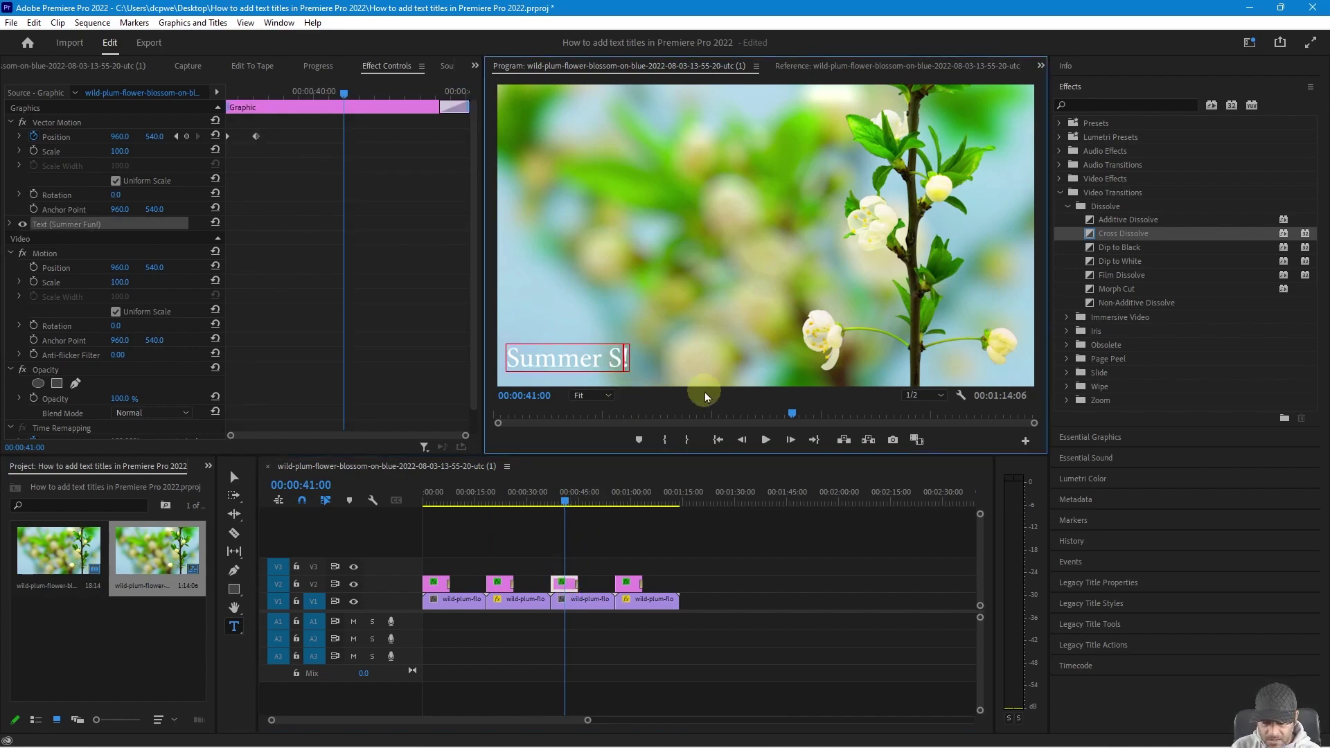
{"action": "type", "text": "unshine"}
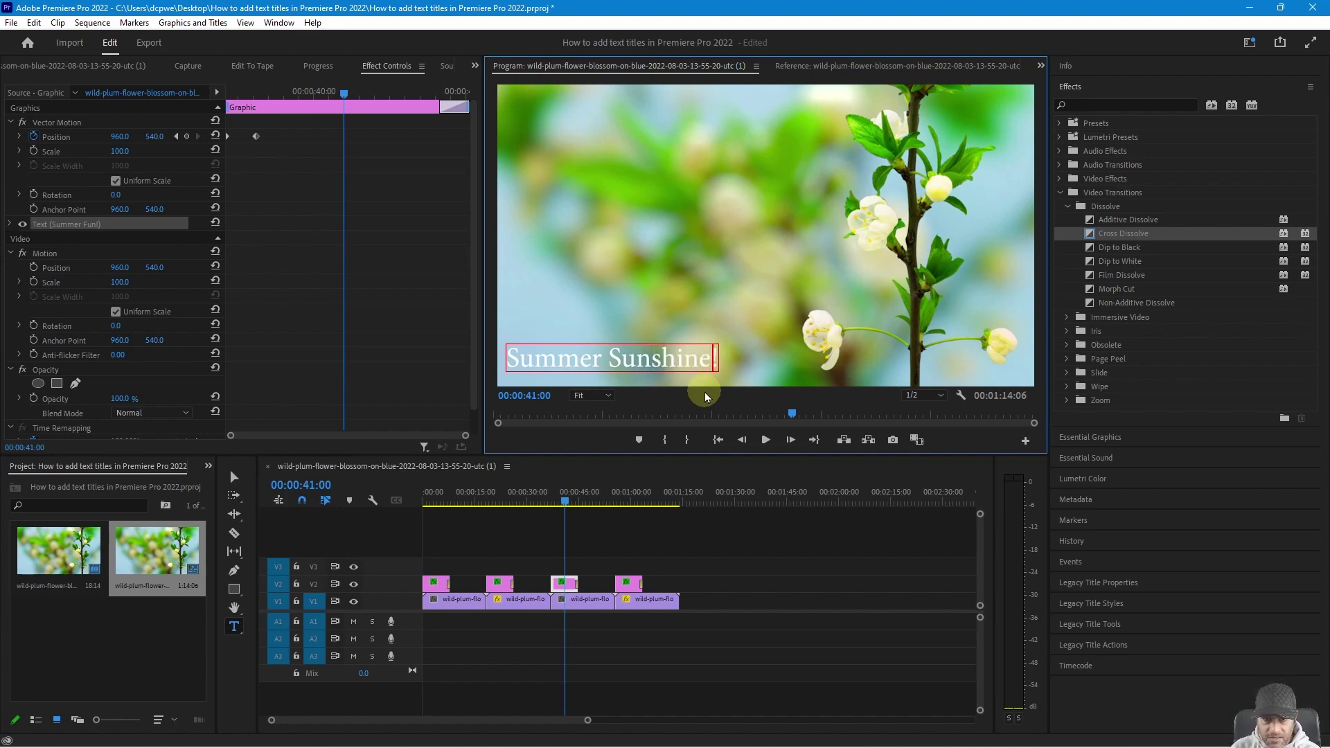
Step: Select the word 'Fun' in the fourth title's text
{"action": "left_click", "coordinate": [630, 500]}
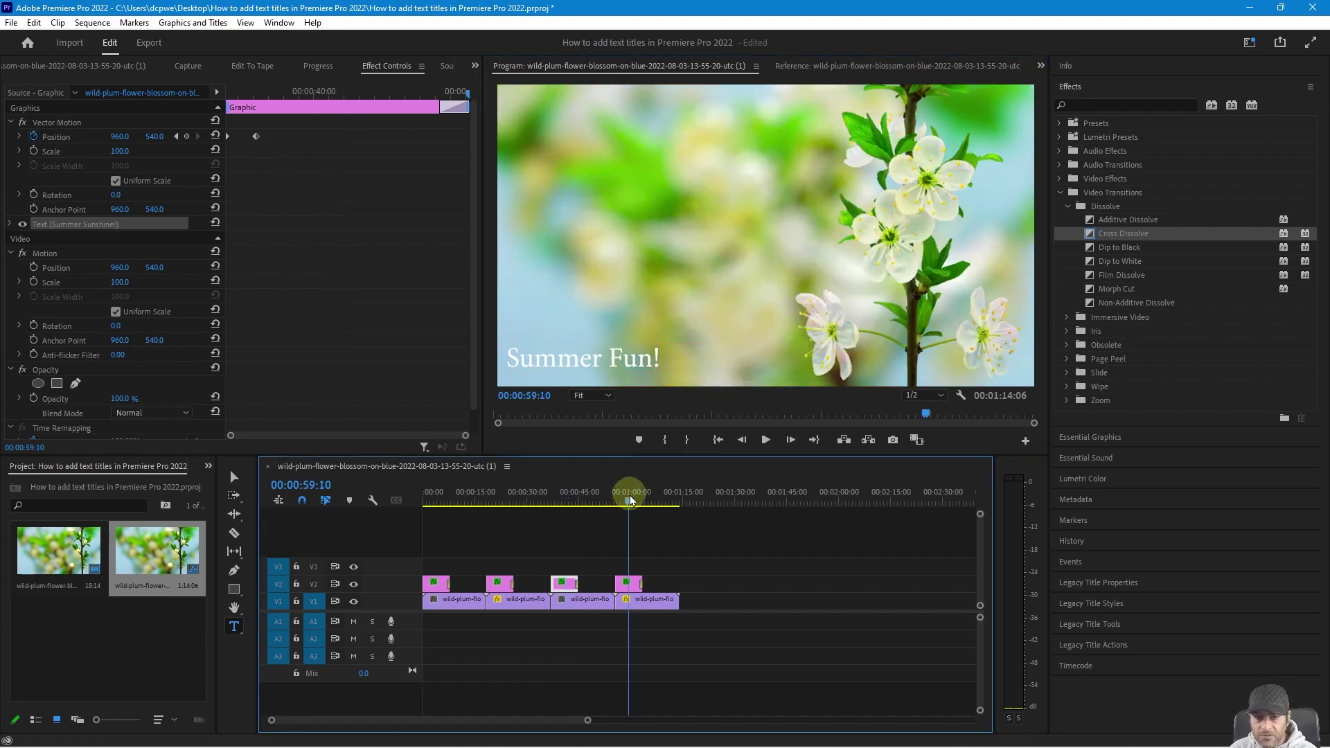
{"action": "left_click", "coordinate": [628, 583]}
{"action": "left_click", "coordinate": [633, 360]}
{"action": "left_click", "coordinate": [633, 360]}
{"action": "left_click_drag", "start_coordinate": [648, 359], "coordinate": [617, 416]}
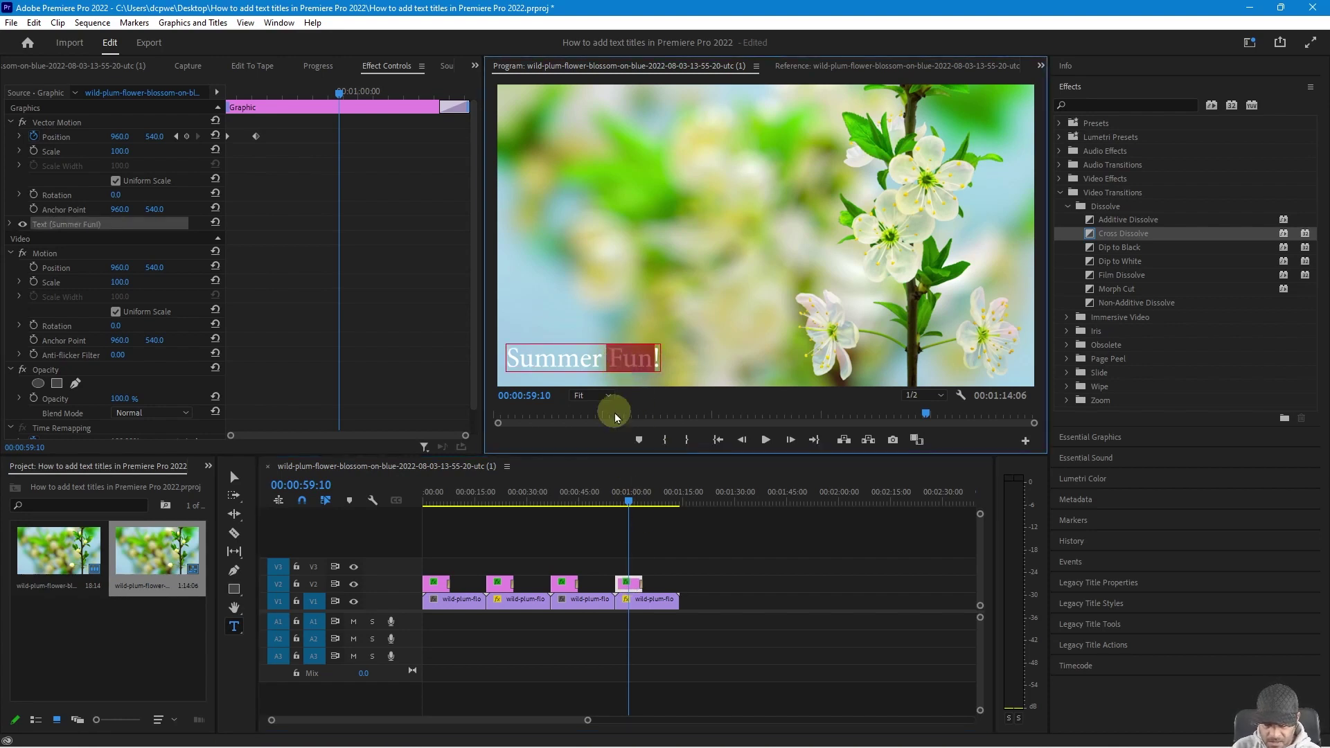
Step: Type 'Hea' into the fourth title and drag the playhead back to the sequence start
{"action": "type", "text": "Heat"}
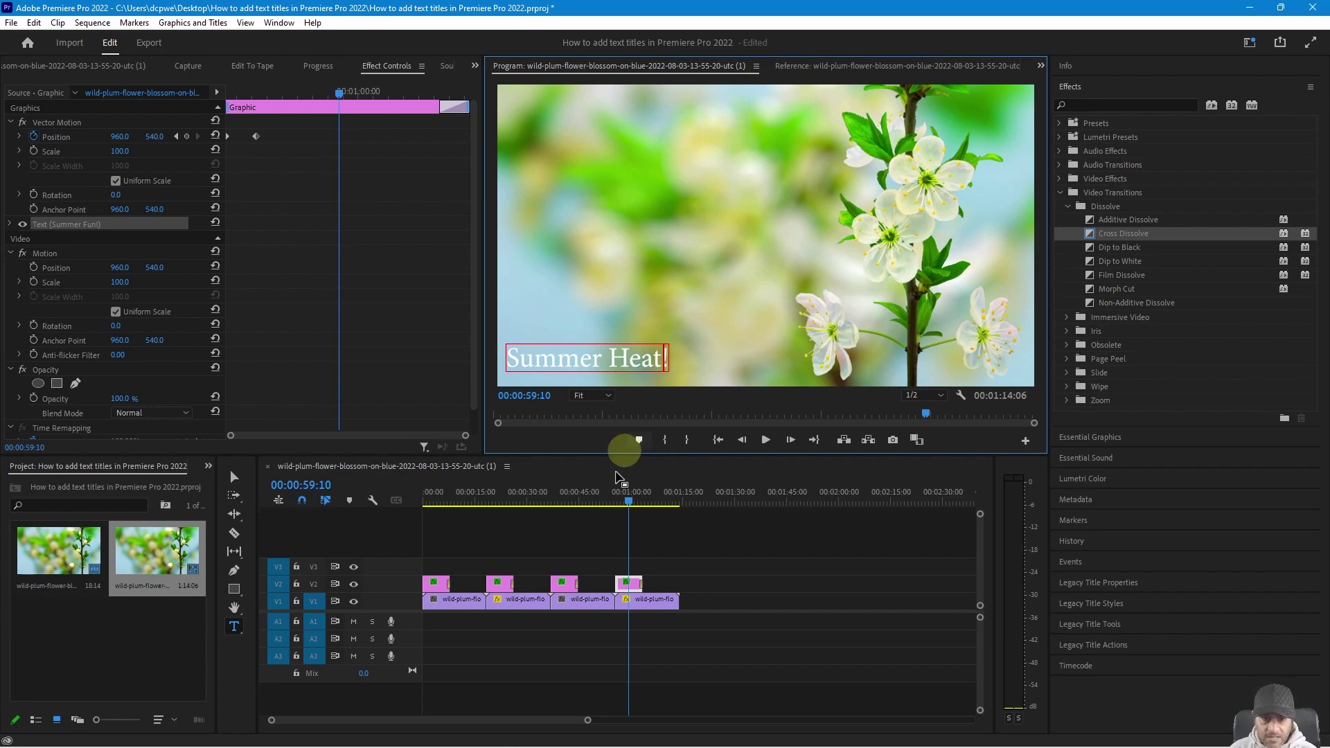
{"action": "left_click_drag", "start_coordinate": [582, 493], "coordinate": [442, 541]}
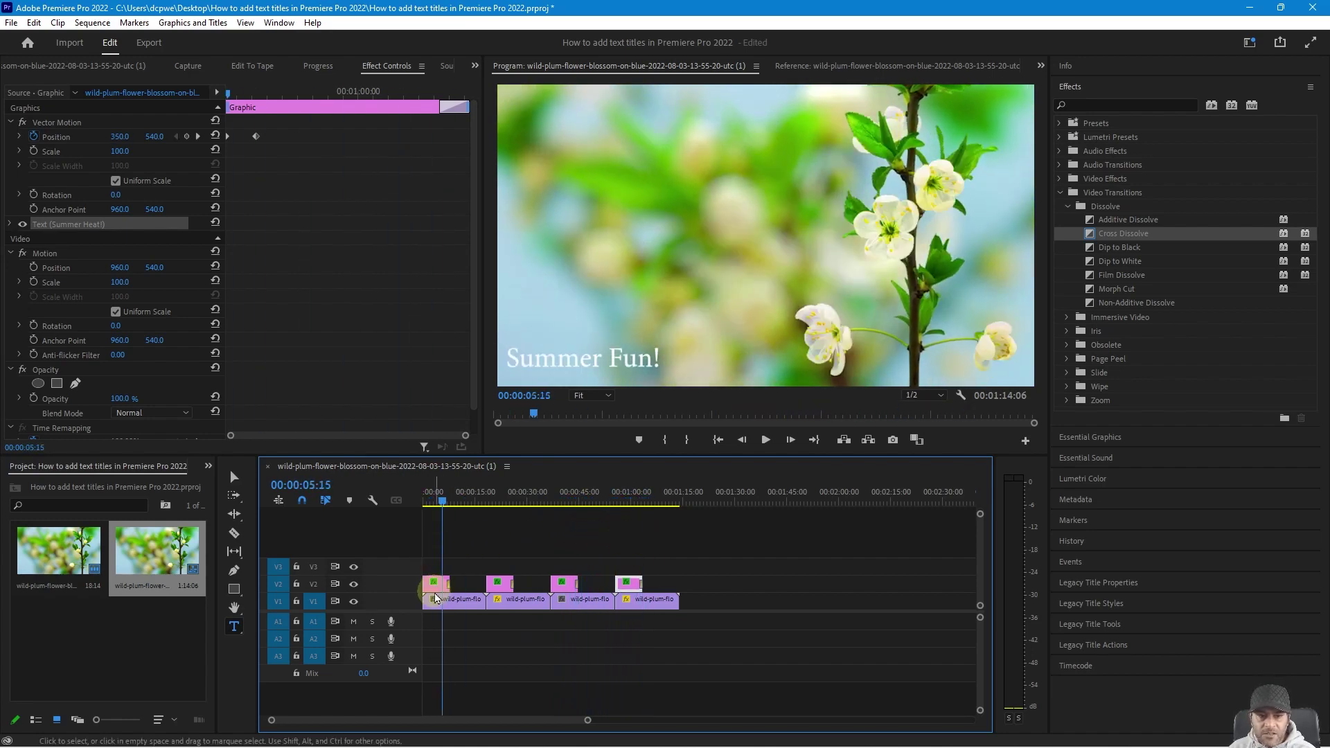
Step: Select the first 'Summer Fun!' title and expand its Text settings, collapsing Motion, Opacity and Time Remapping
{"action": "left_click", "coordinate": [435, 583]}
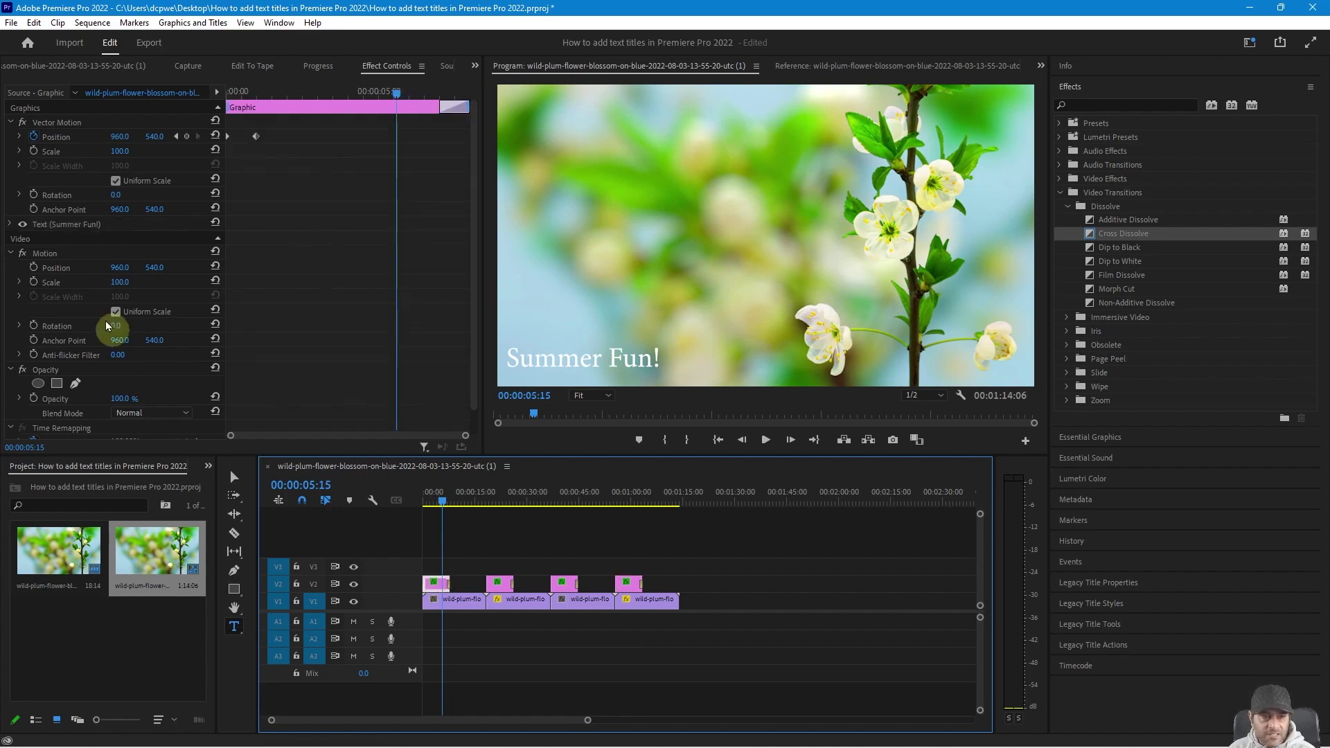
{"action": "left_click", "coordinate": [10, 253]}
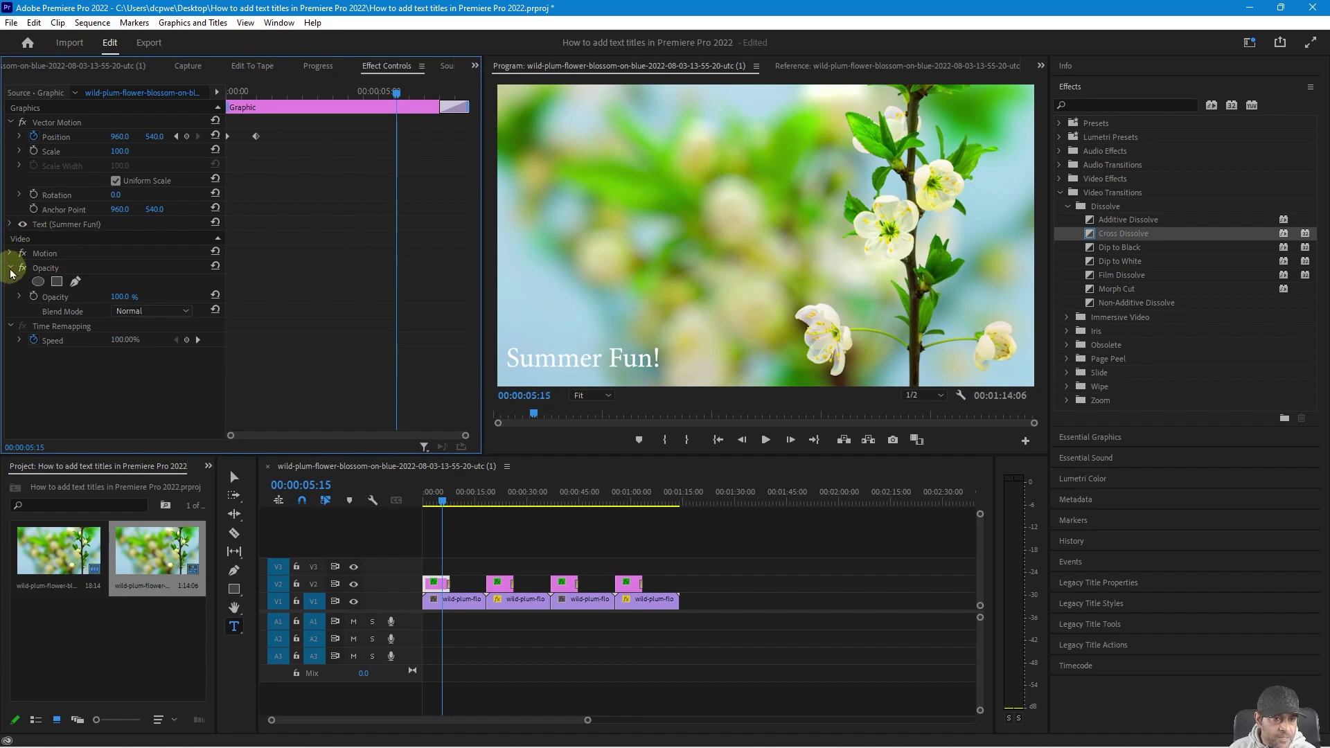
{"action": "left_click", "coordinate": [10, 269]}
{"action": "left_click", "coordinate": [10, 282]}
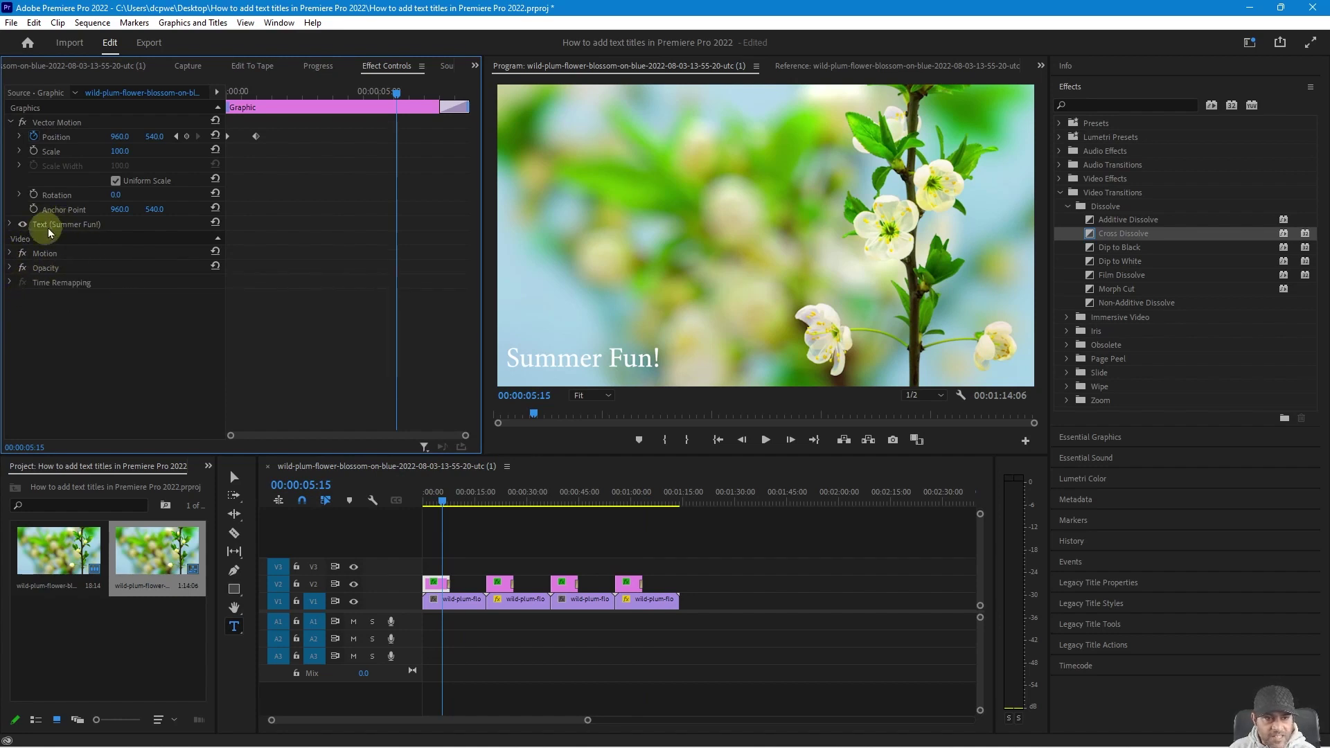
{"action": "left_click", "coordinate": [9, 226]}
{"action": "left_click", "coordinate": [16, 225]}
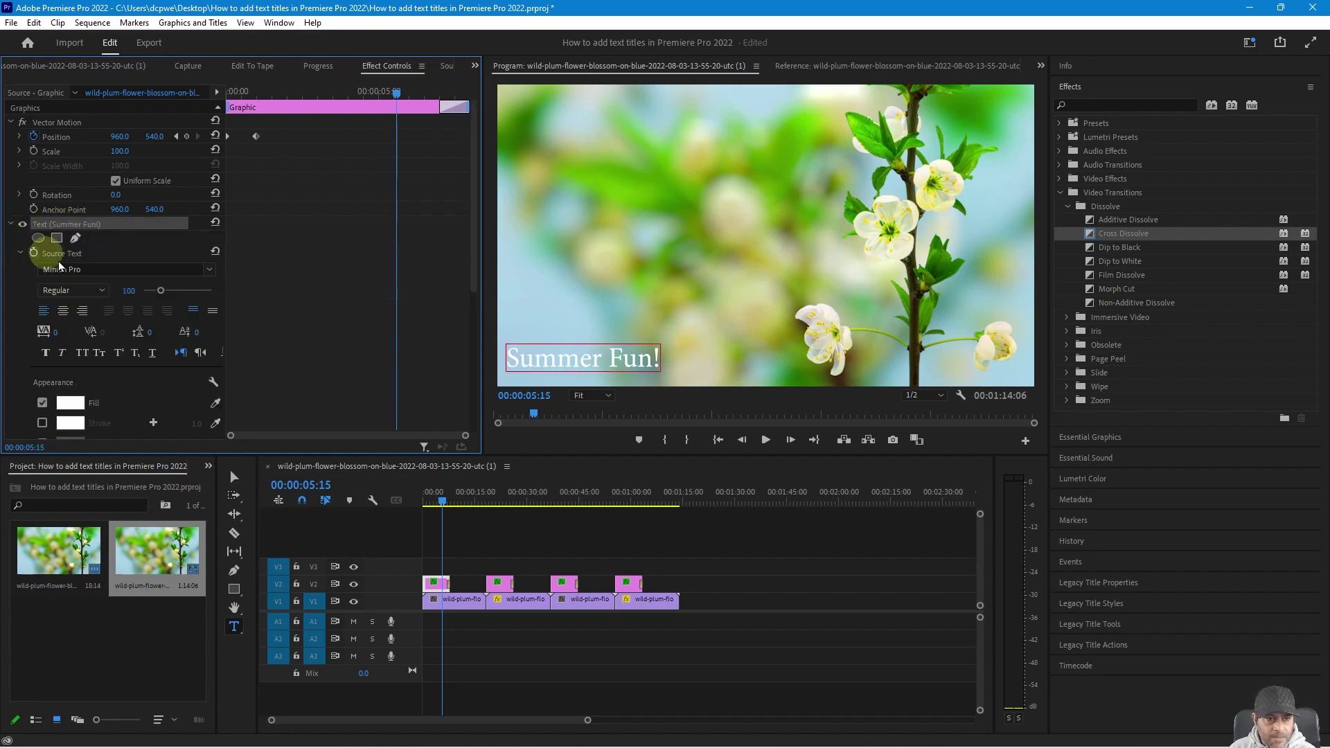
Step: Keep Minion Pro as the font, apply Faux Bold, and try All Caps before turning it off
{"action": "left_click", "coordinate": [209, 269]}
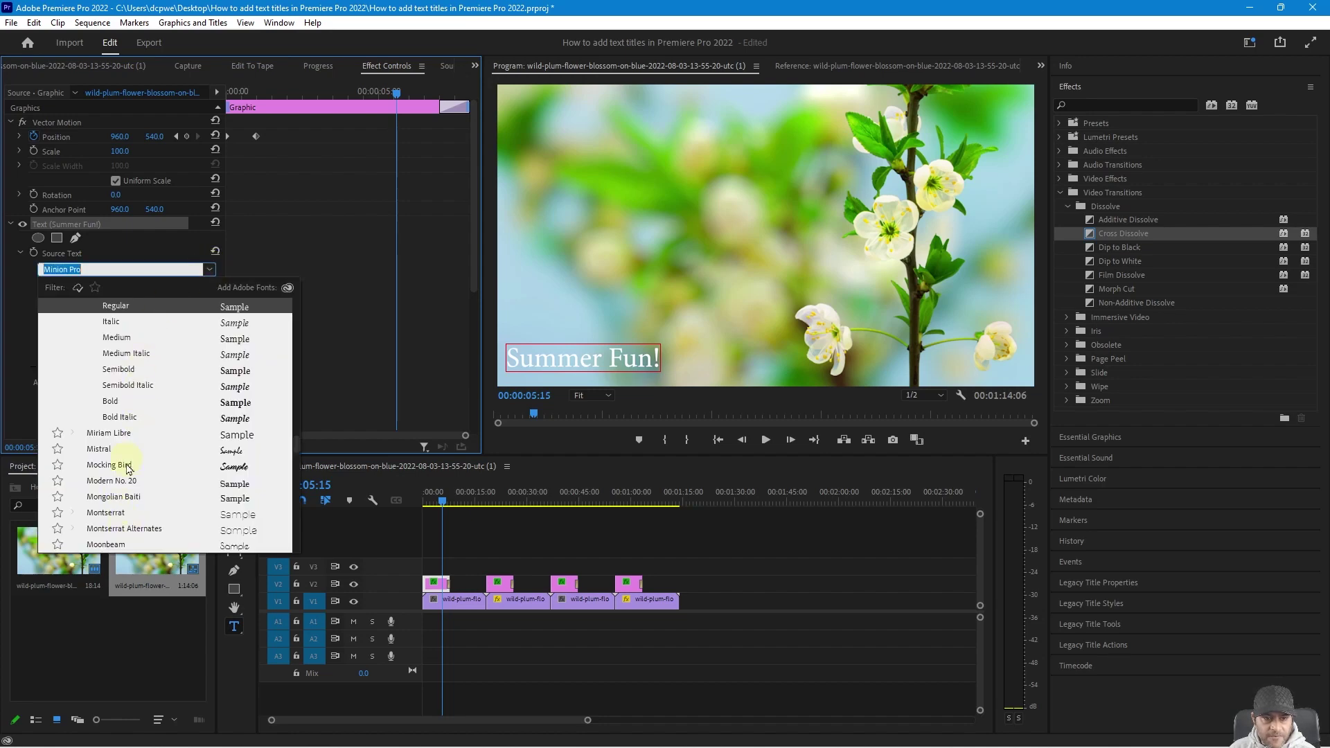
{"action": "left_click", "coordinate": [164, 258]}
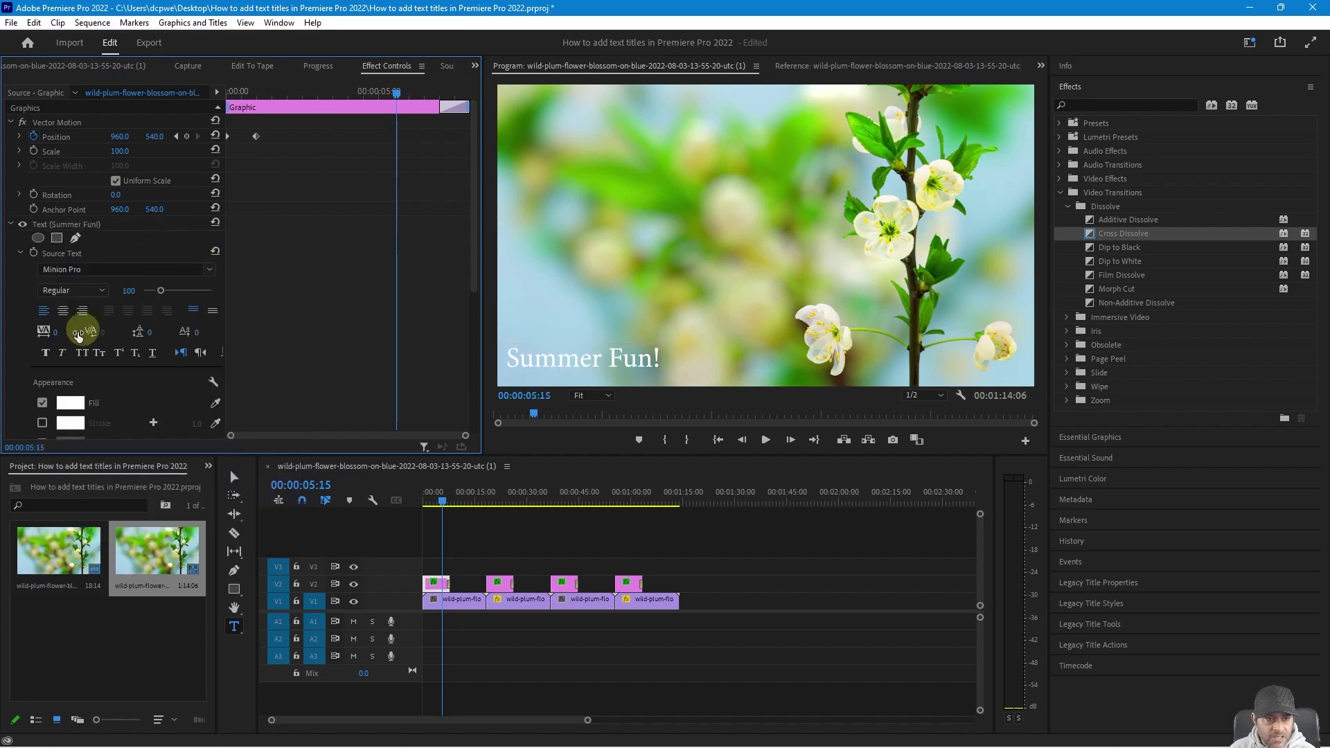
{"action": "left_click", "coordinate": [50, 357]}
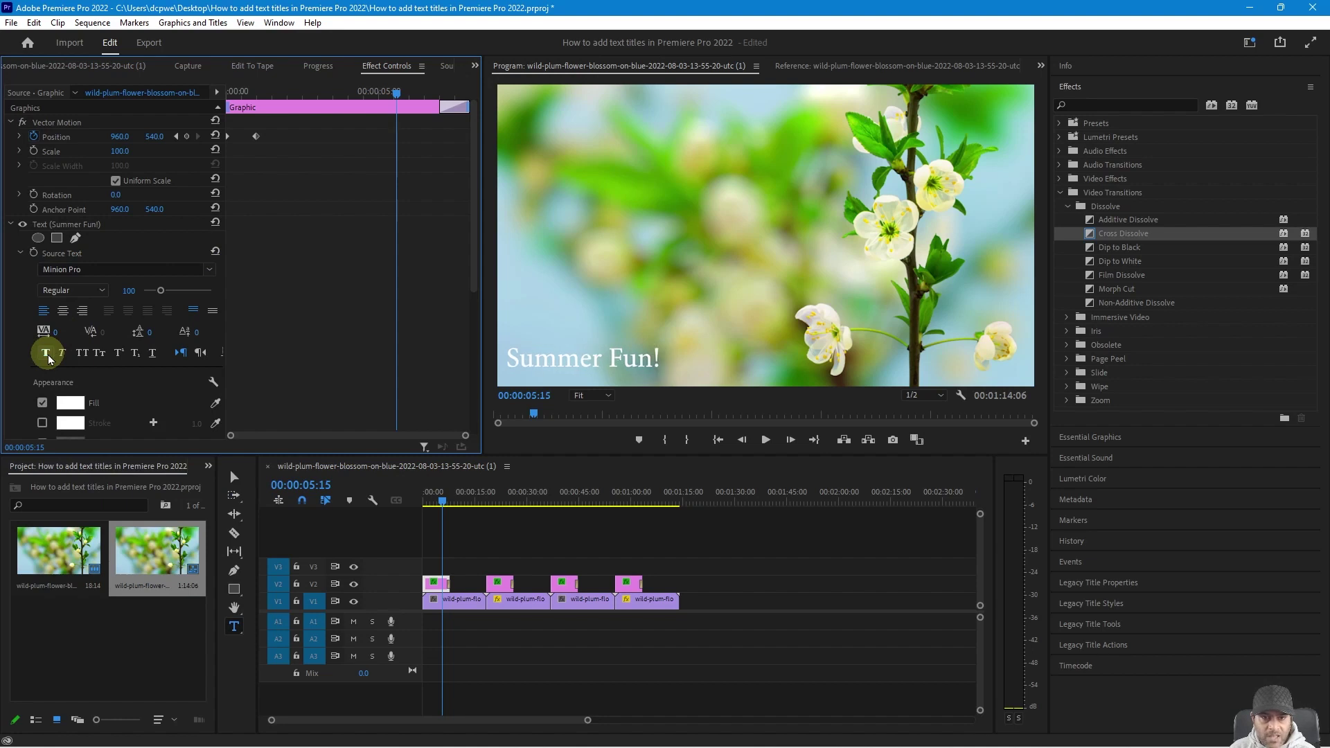
{"action": "left_click", "coordinate": [81, 354]}
{"action": "left_click", "coordinate": [81, 354]}
Step: Try a dark red text fill, then cancel to keep the white text and scrub further along
{"action": "left_click", "coordinate": [69, 402]}
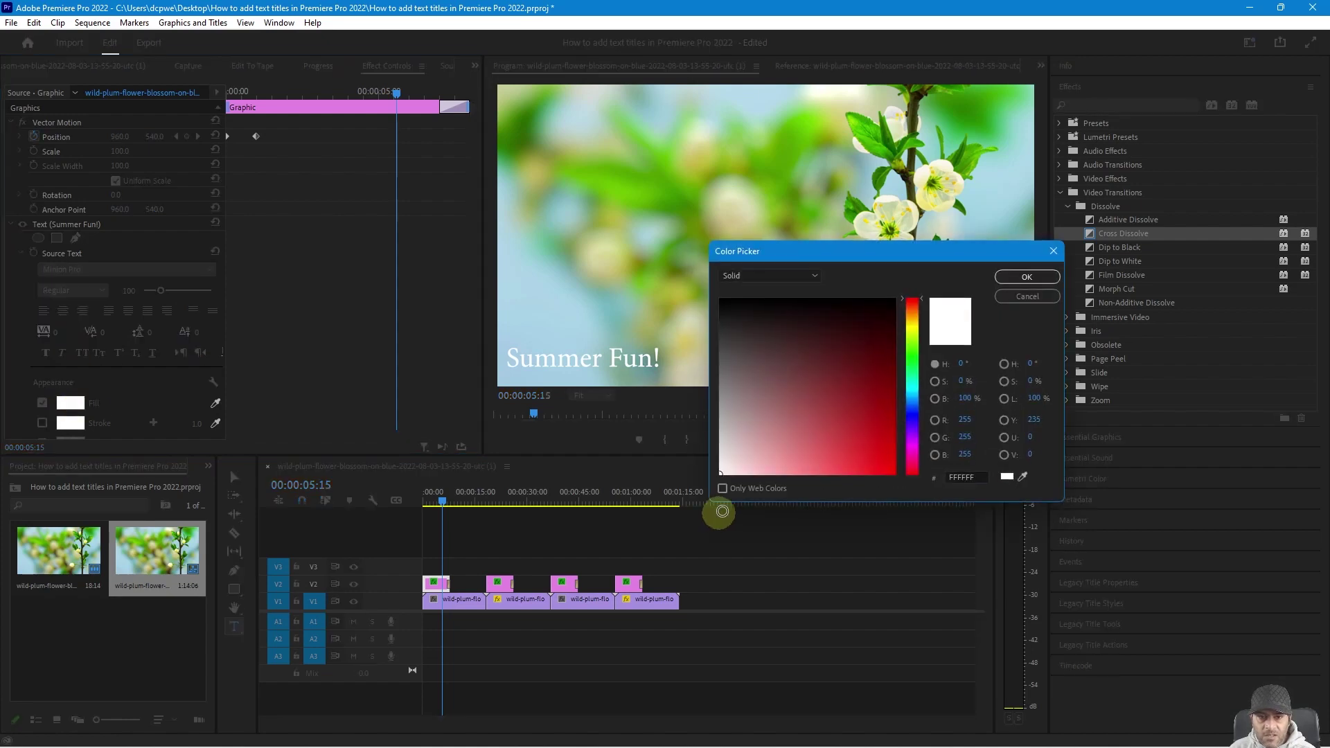
{"action": "left_click", "coordinate": [894, 466]}
{"action": "mouse_move", "coordinate": [775, 388]}
{"action": "left_mouse_down"}
{"action": "mouse_move", "coordinate": [796, 406]}
{"action": "mouse_move", "coordinate": [862, 371]}
{"action": "left_mouse_up"}
{"action": "left_click", "coordinate": [1026, 296]}
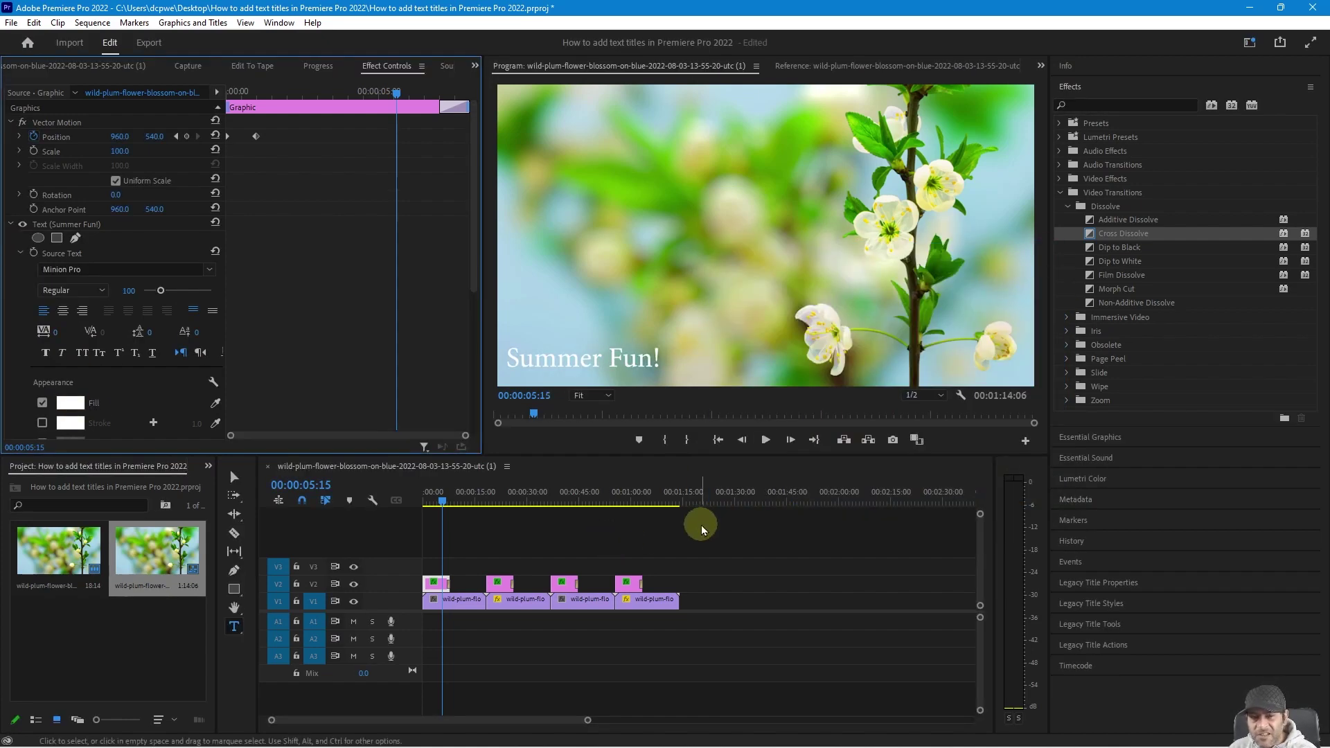
{"action": "left_click_drag", "start_coordinate": [448, 504], "coordinate": [525, 521]}
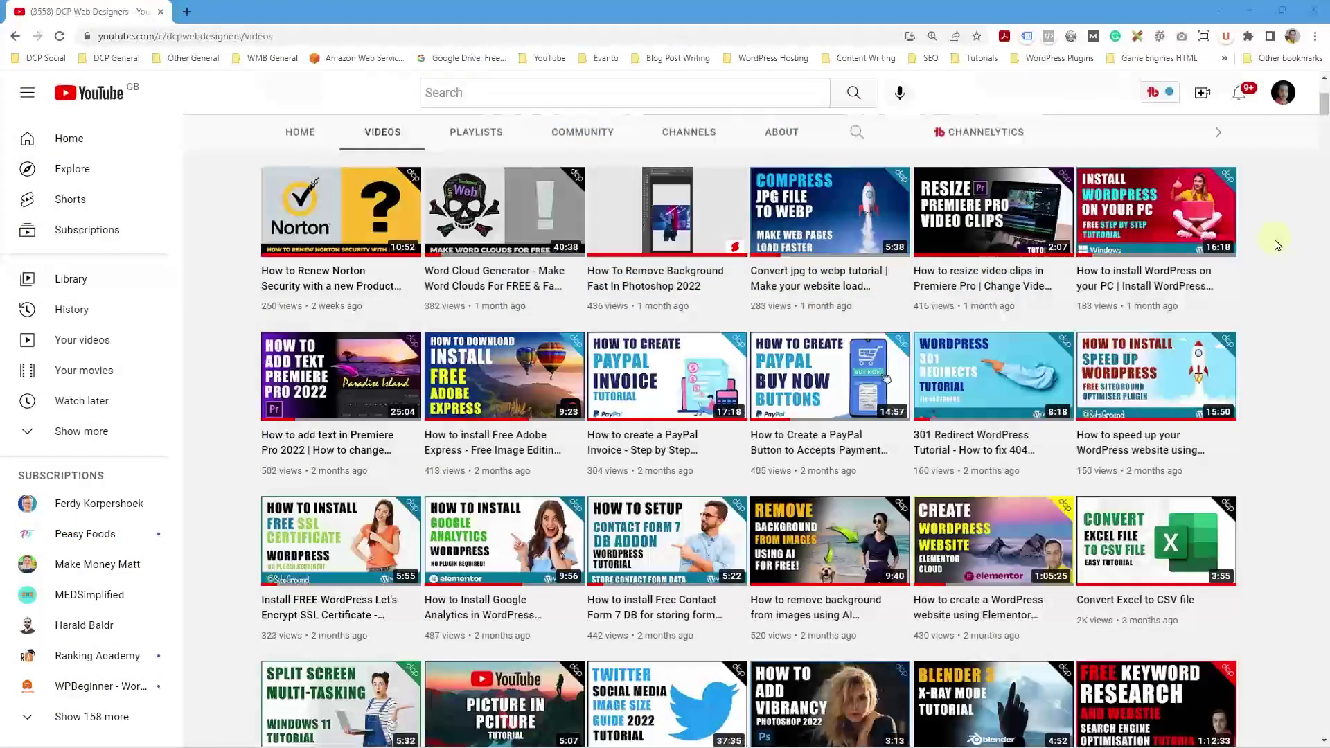
Step: Scroll down the DCP Web Designers Videos page to browse its older tutorial uploads
{"action": "scroll", "coordinate": [1262, 284], "scroll_direction": "down", "scroll_amount": 4}
{"action": "scroll", "coordinate": [1262, 291], "scroll_direction": "down", "scroll_amount": 8}
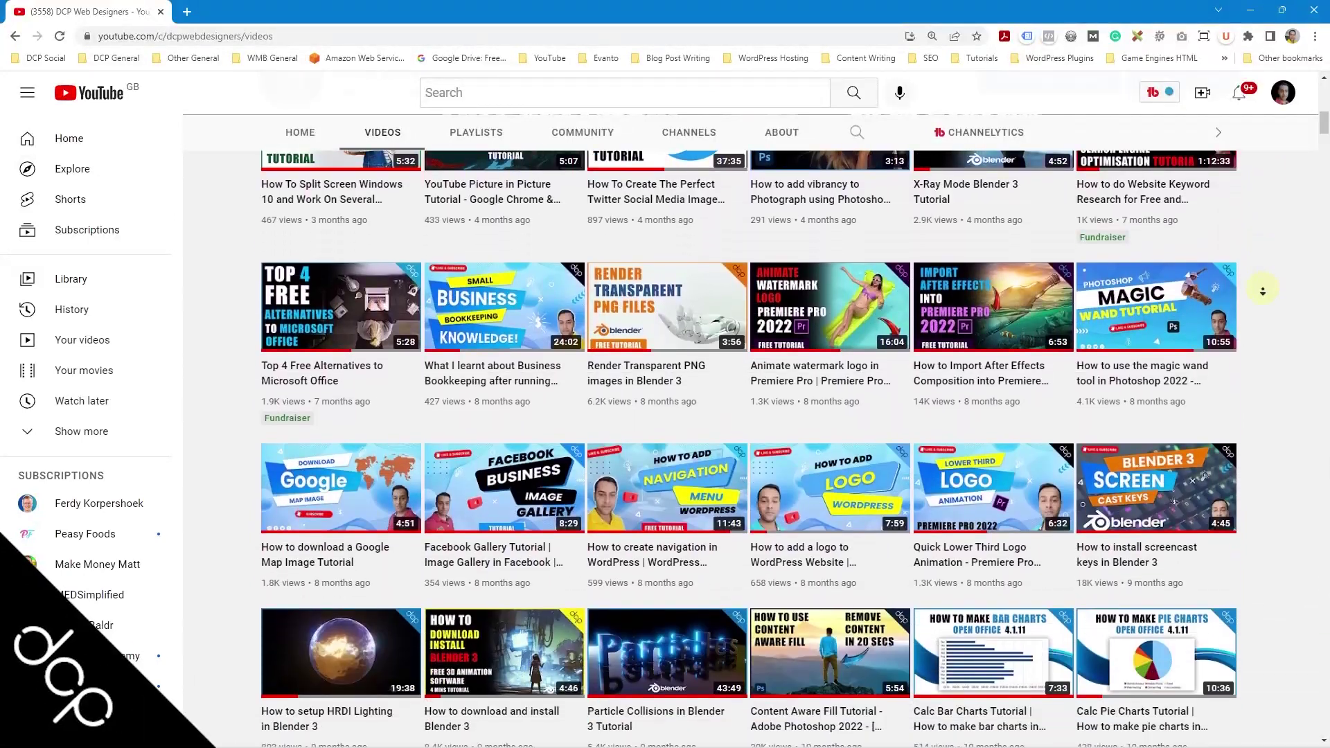
{"action": "scroll", "coordinate": [1262, 291], "scroll_direction": "down", "scroll_amount": 8}
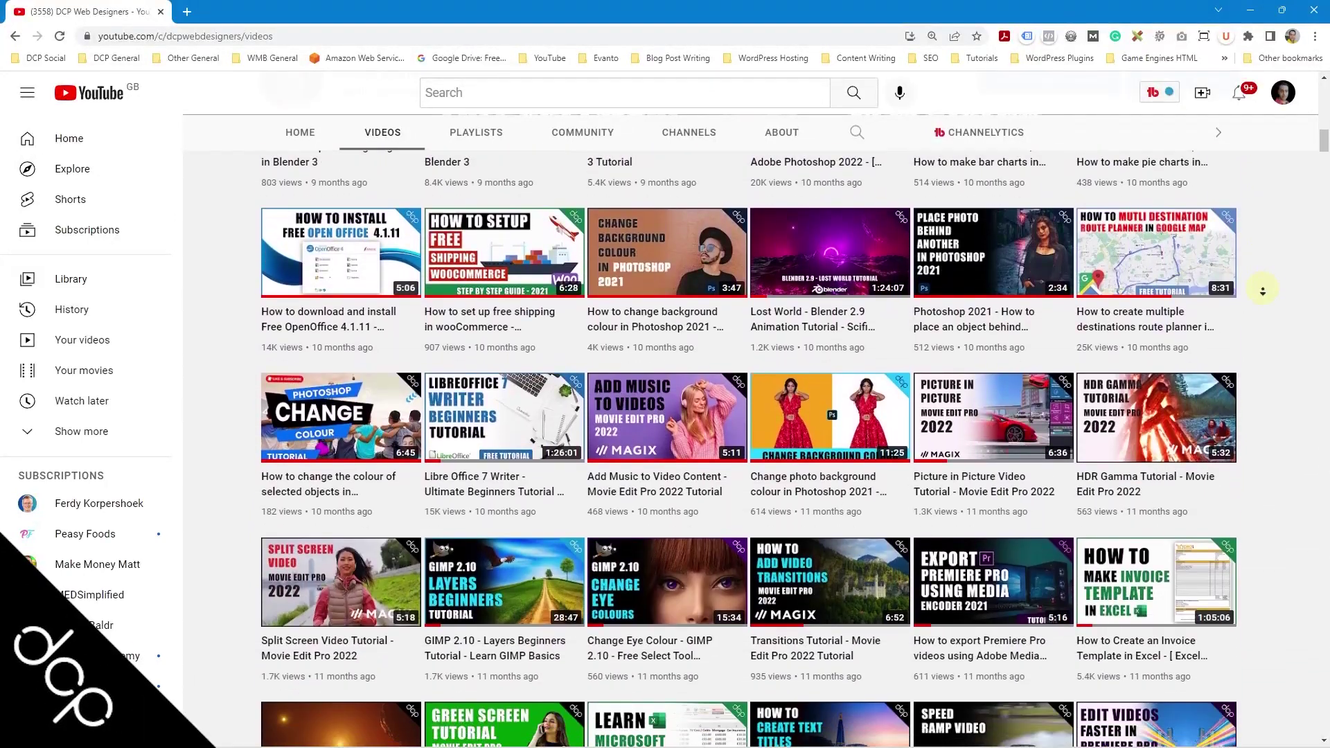
{"action": "scroll", "coordinate": [1262, 291], "scroll_direction": "down", "scroll_amount": 8}
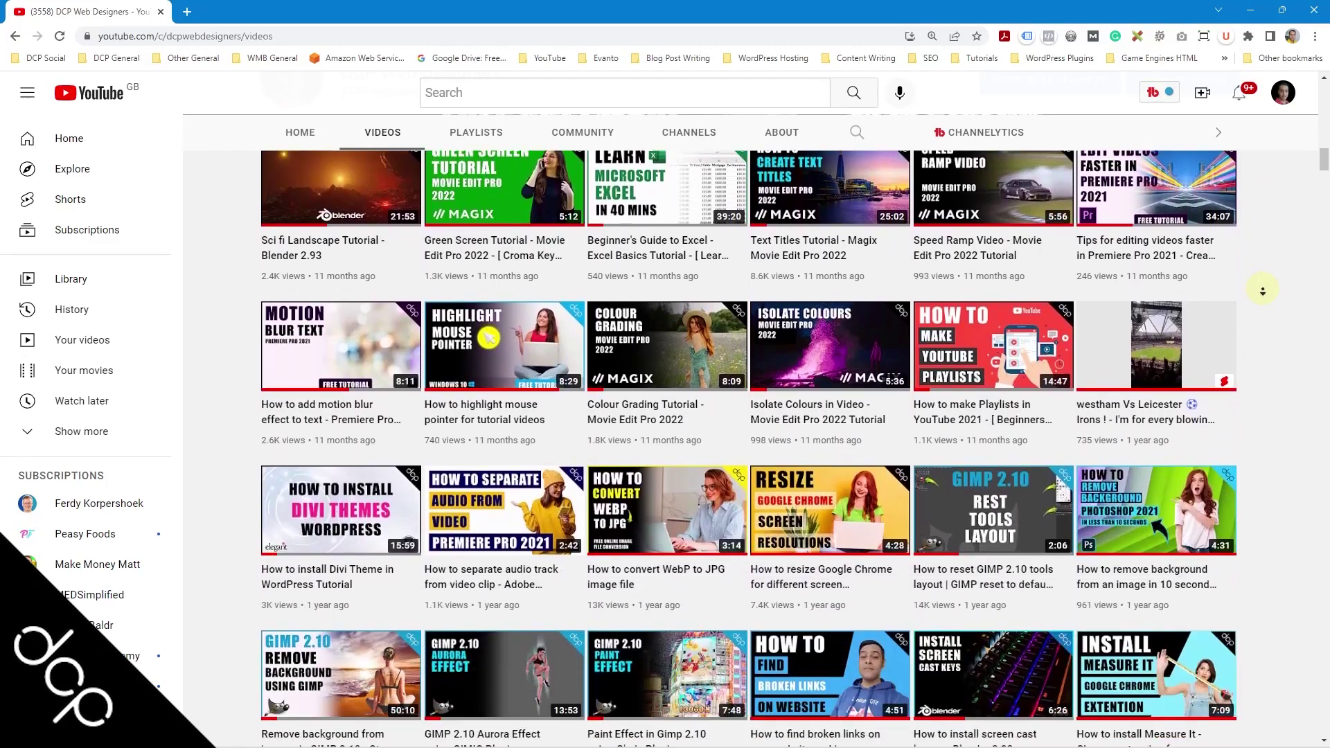
{"action": "scroll", "coordinate": [1262, 291], "scroll_direction": "down", "scroll_amount": 7}
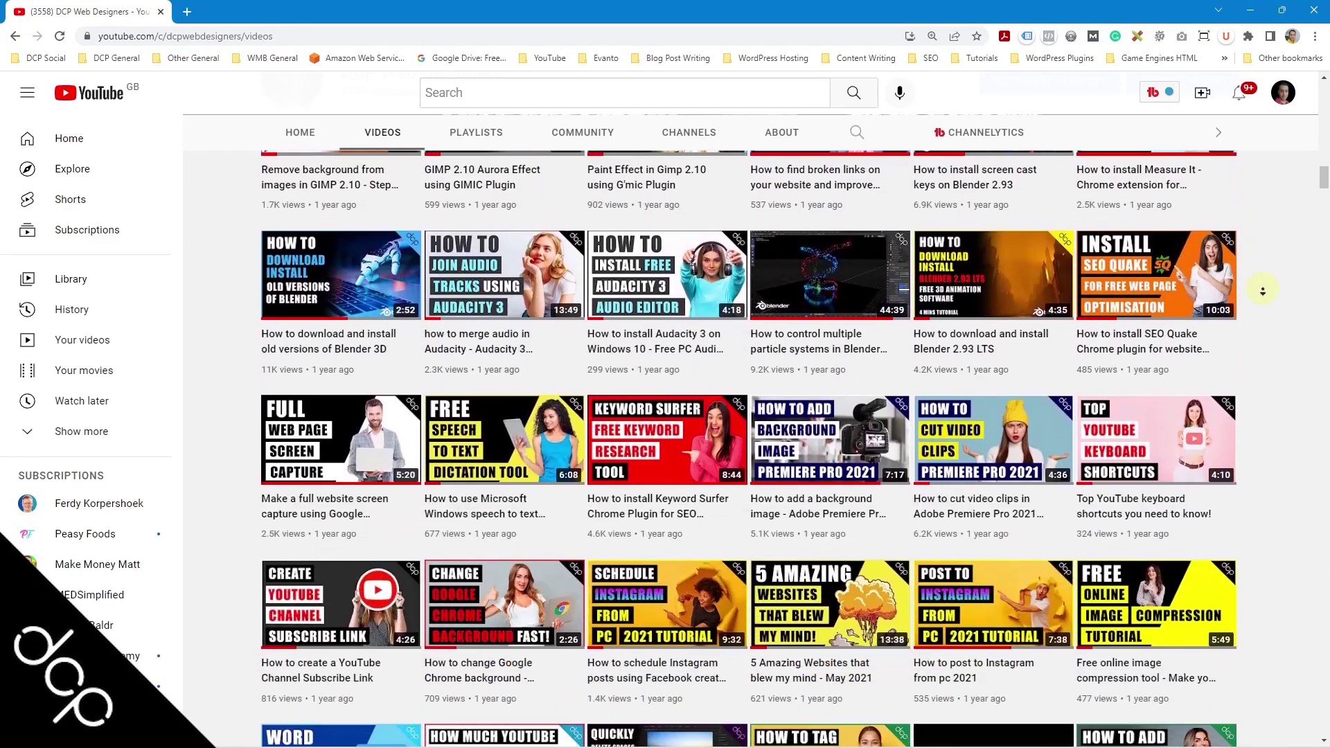
{"action": "scroll", "coordinate": [1262, 291], "scroll_direction": "down", "scroll_amount": 8}
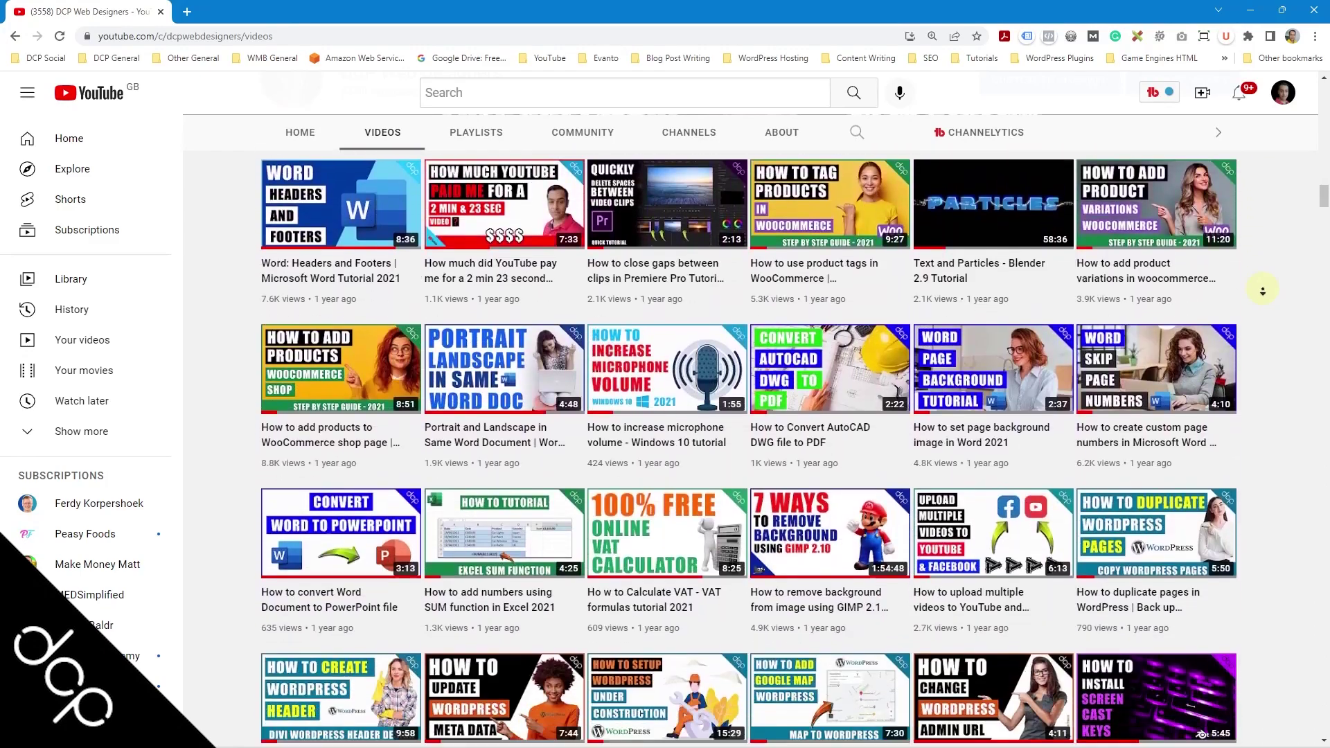
{"action": "scroll", "coordinate": [1262, 291], "scroll_direction": "down", "scroll_amount": 8}
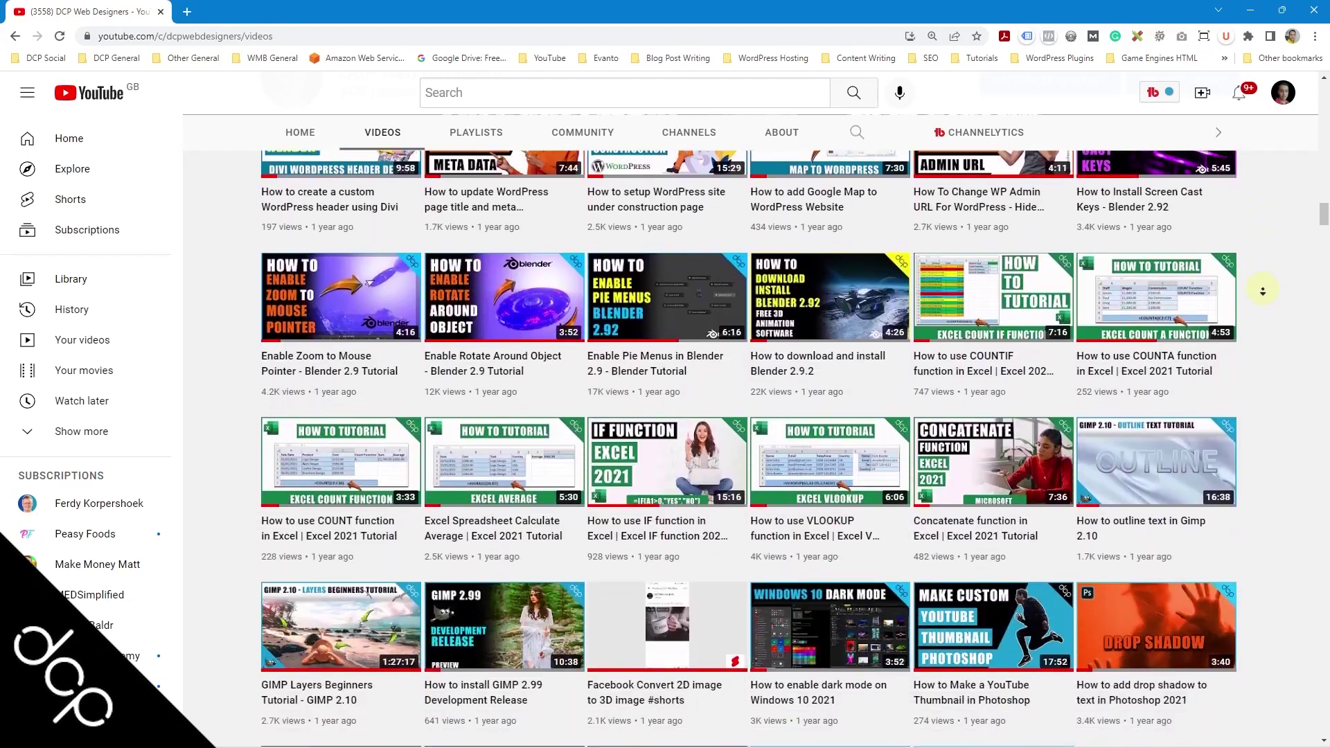
{"action": "scroll", "coordinate": [1262, 291], "scroll_direction": "down", "scroll_amount": 8}
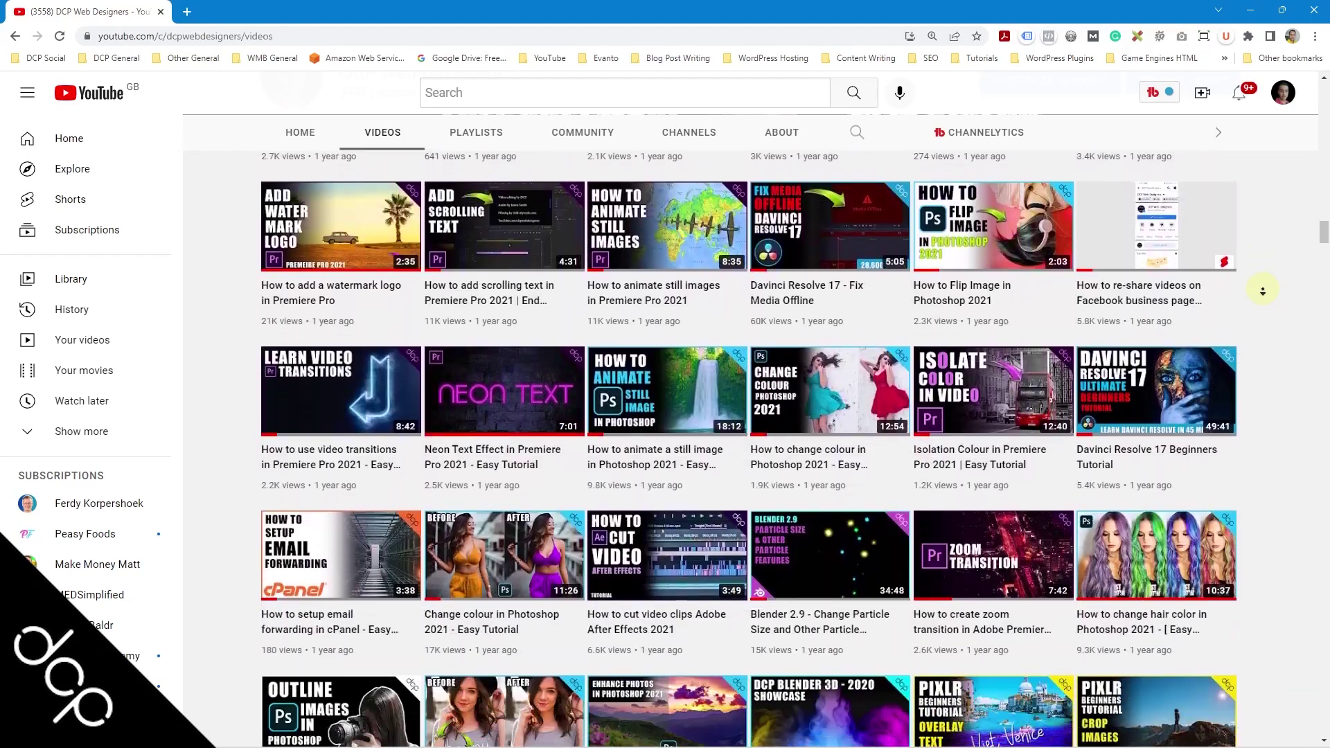